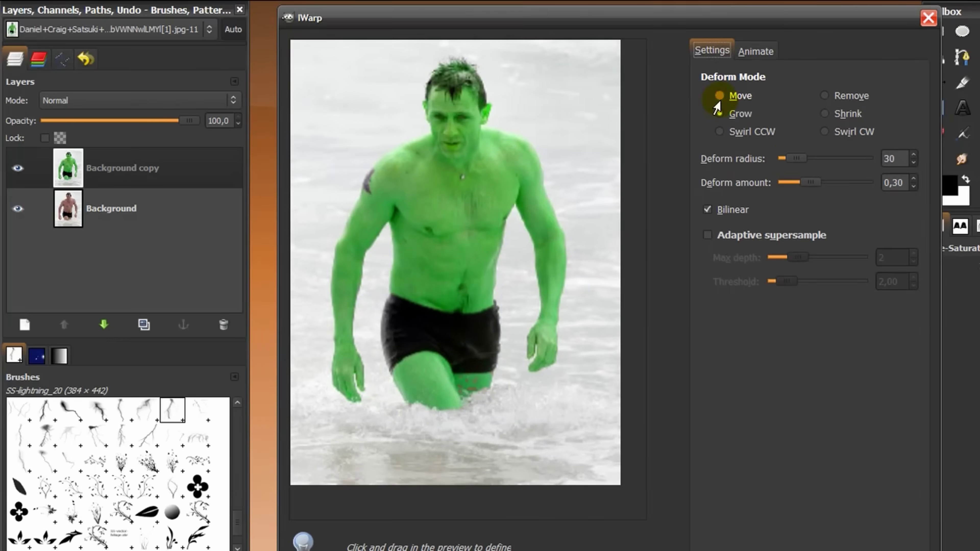
# Read the GIMP 3.0 release announcement's highlights on non-destructive editing, pro-quality text, multiple layer selection and the updated GTK3 toolkit
pyautogui.click(719, 113)
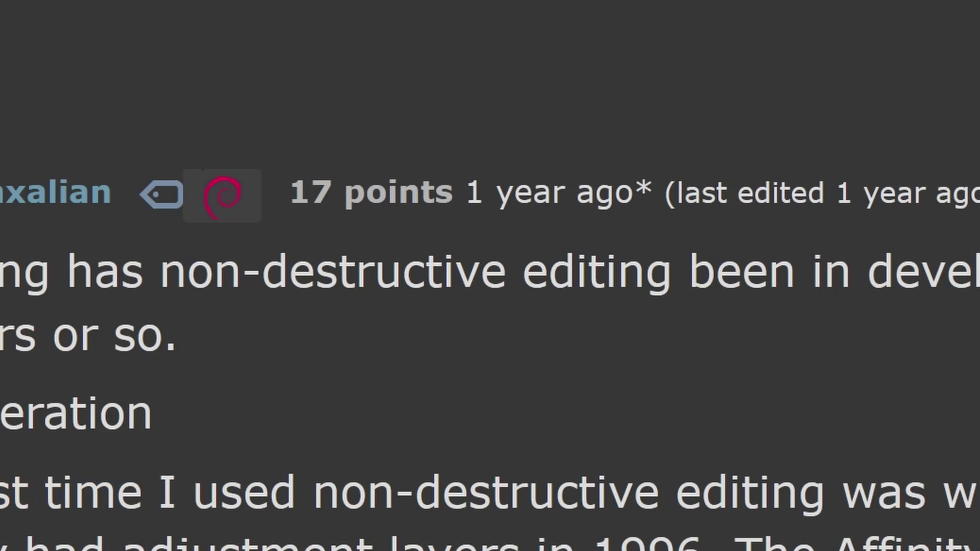
pyautogui.moveTo(28, 219); pyautogui.dragTo(370, 255)
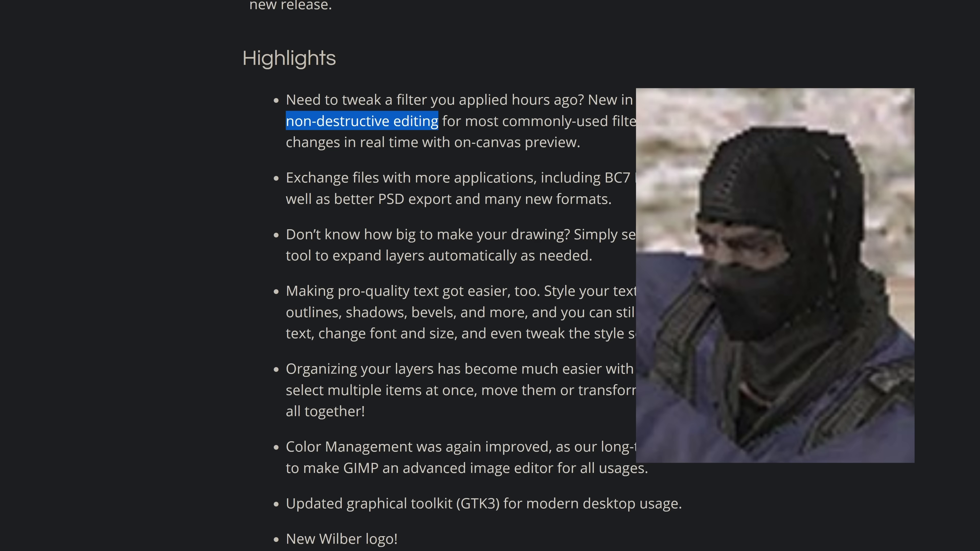
pyautogui.moveTo(847, 263); pyautogui.dragTo(345, 311)
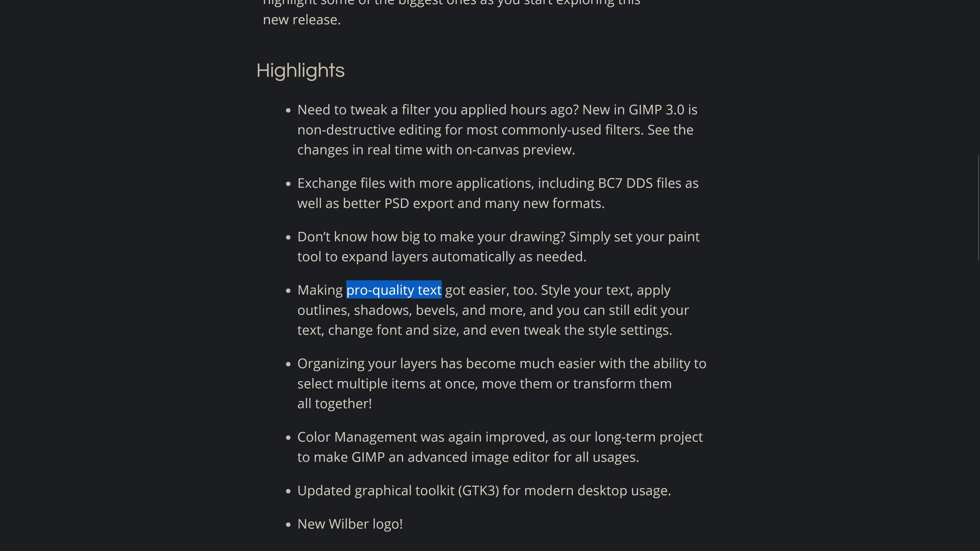
pyautogui.moveTo(167, 376); pyautogui.dragTo(450, 376)
pyautogui.click(450, 376)
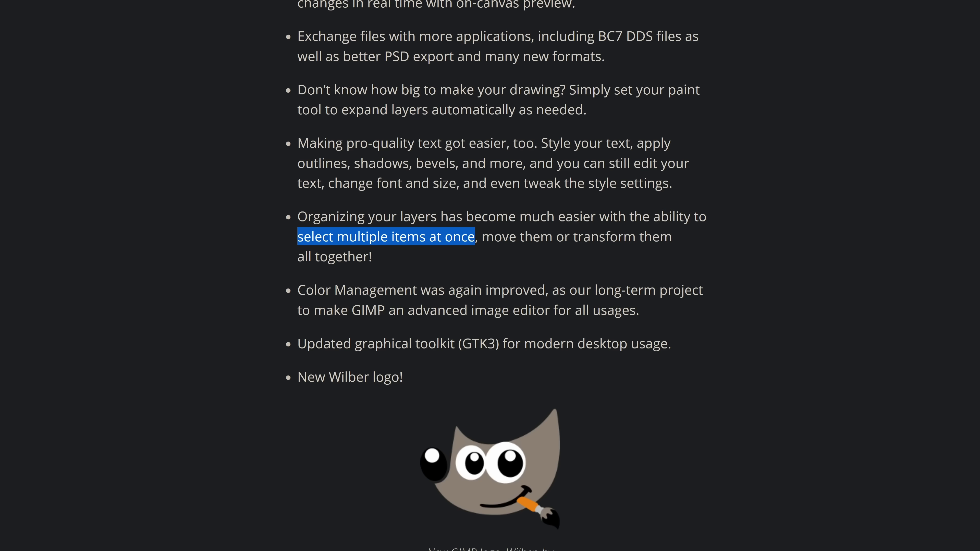
pyautogui.moveTo(296, 292); pyautogui.dragTo(470, 291)
pyautogui.click(296, 285)
pyautogui.moveTo(448, 231); pyautogui.dragTo(473, 231)
pyautogui.moveTo(86, 346); pyautogui.dragTo(265, 346)
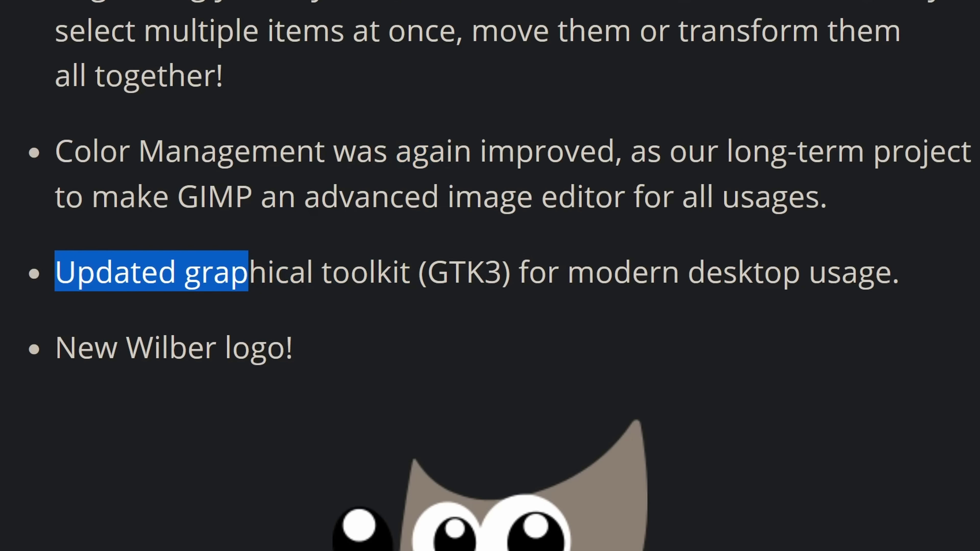
pyautogui.moveTo(528, 272); pyautogui.dragTo(899, 272)
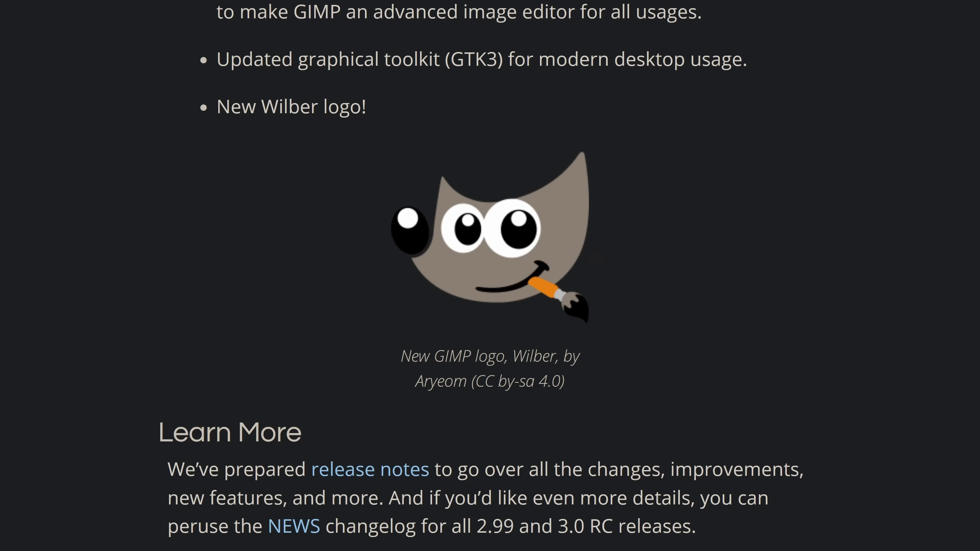
# Open the GIMP 3.0.0 download from the end of the release announcement
pyautogui.scroll(-5, 603, 282)
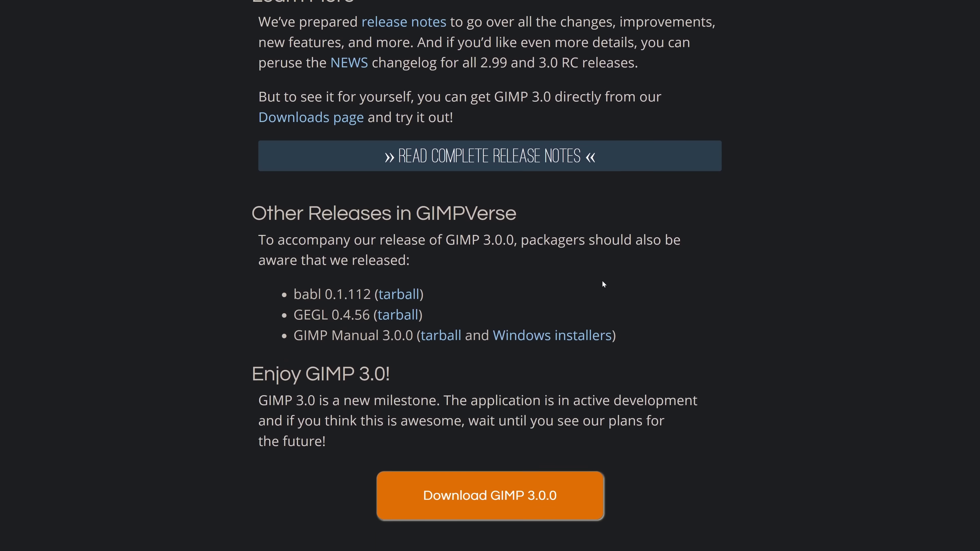
pyautogui.scroll(-6, 558, 387)
pyautogui.click(492, 228)
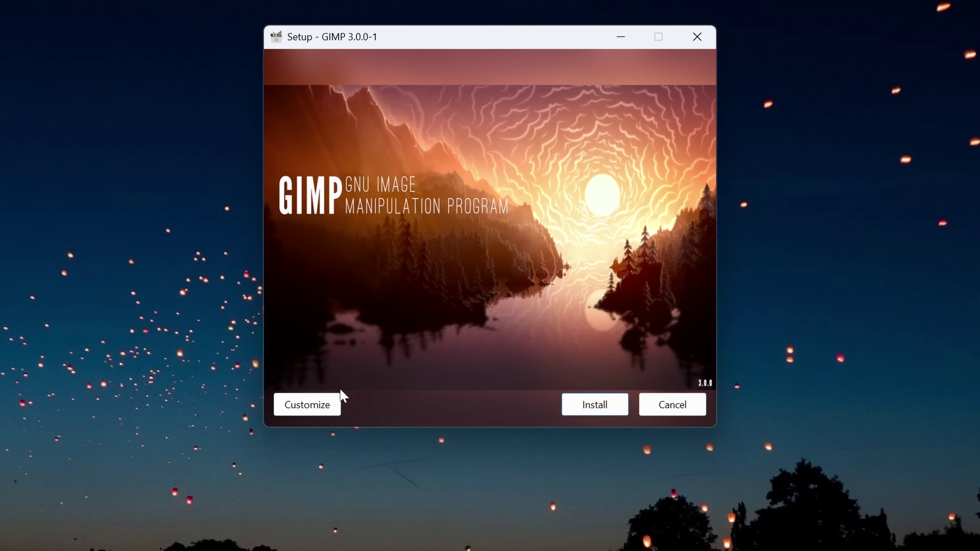
# Choose a customized installation of GIMP 3.0.0, review the GNU General Public License and continue the setup
pyautogui.click(333, 398)
pyautogui.scroll(-12, 490, 247)
pyautogui.scroll(-6, 533, 233)
pyautogui.scroll(15, 532, 233)
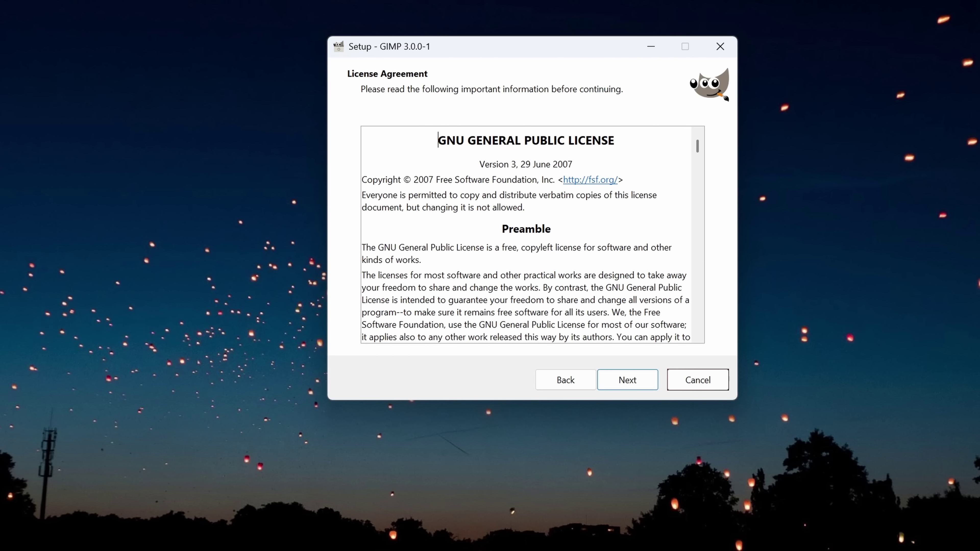
pyautogui.scroll(-16, 533, 234)
pyautogui.scroll(14, 532, 234)
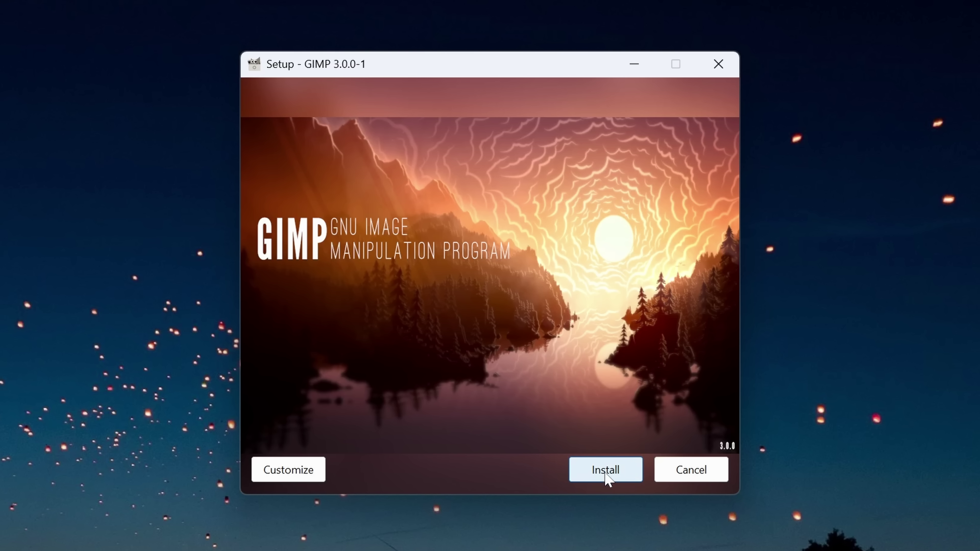
pyautogui.click(605, 470)
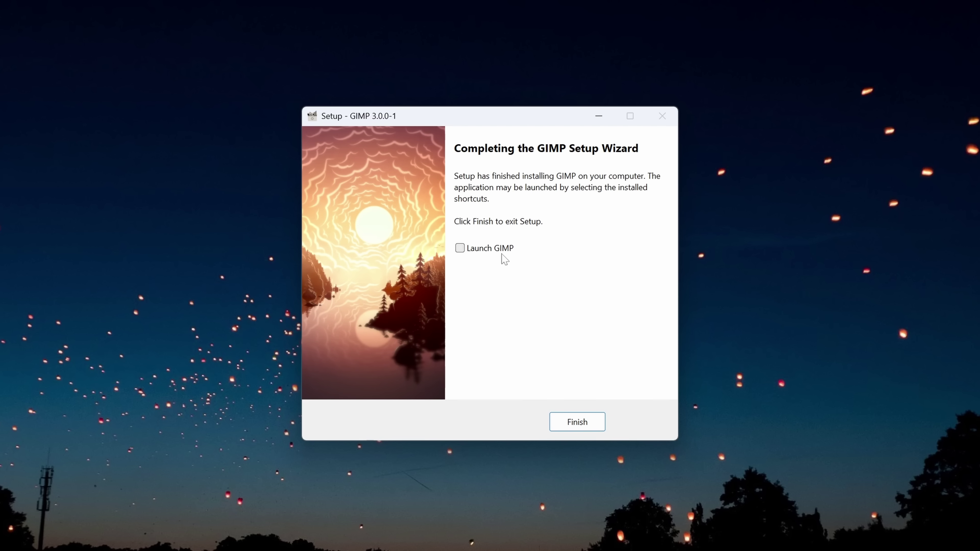
# Finish the GIMP setup wizard and launch GIMP 3.0.0 from its desktop shortcut
pyautogui.click(501, 253)
pyautogui.click(493, 255)
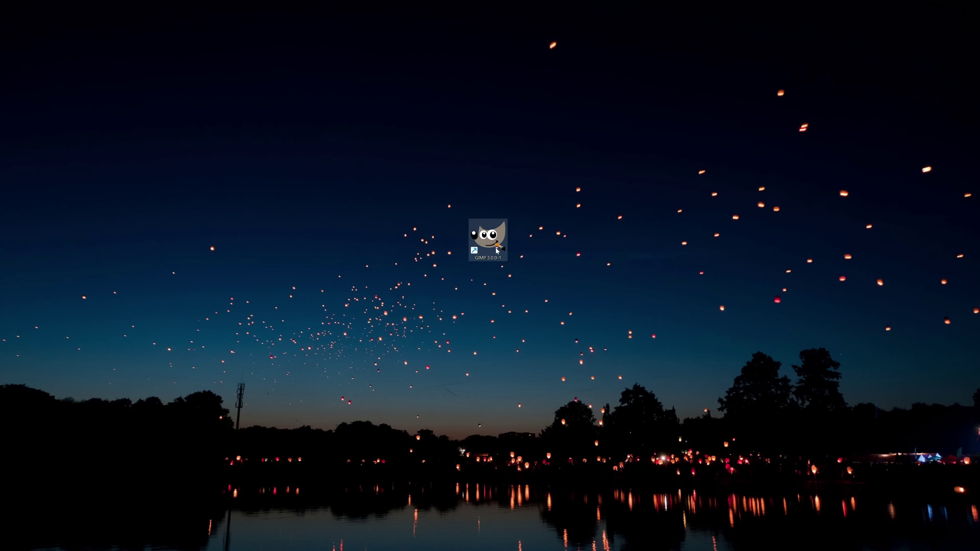
pyautogui.doubleClick(498, 250)
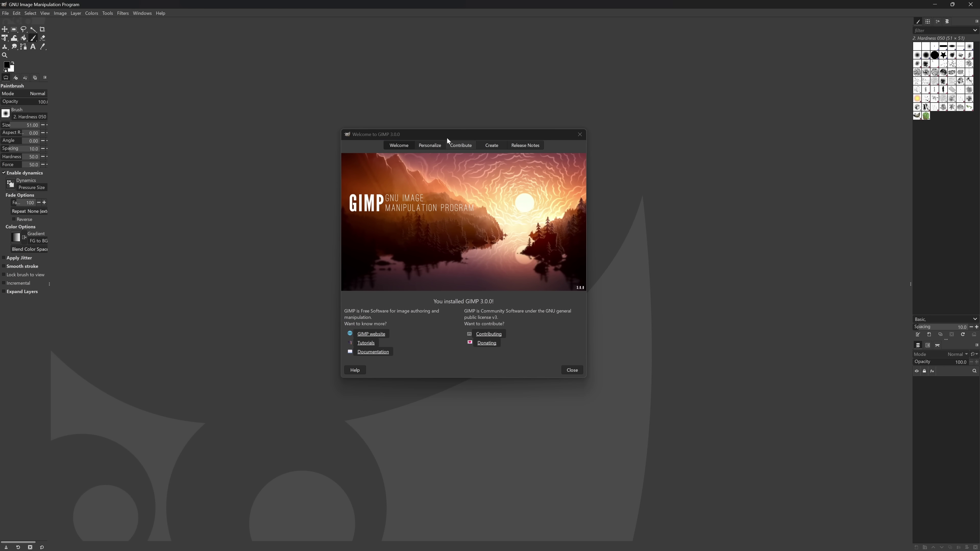
# Look through the pages of the GIMP welcome dialog, including Contribute, Create and Release Notes
pyautogui.click(432, 145)
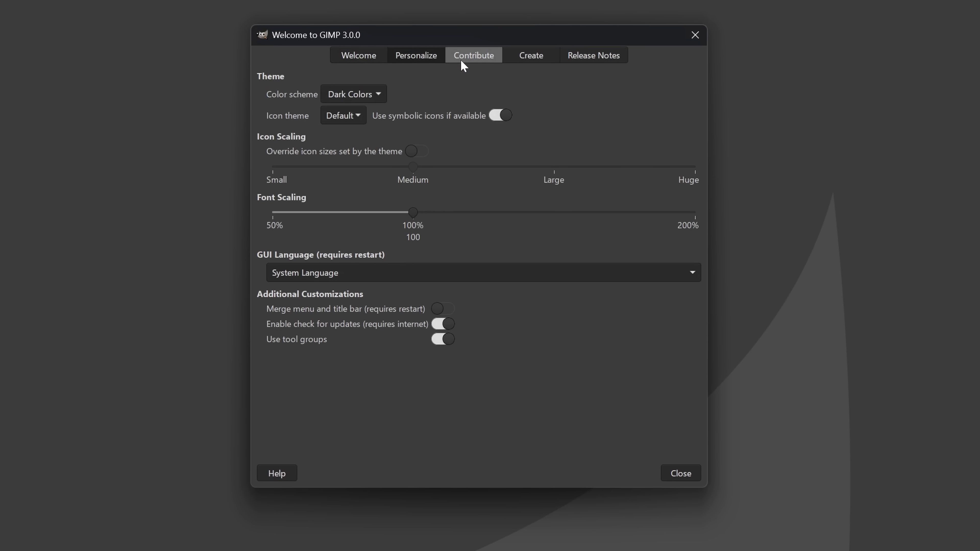
pyautogui.click(465, 58)
pyautogui.click(533, 57)
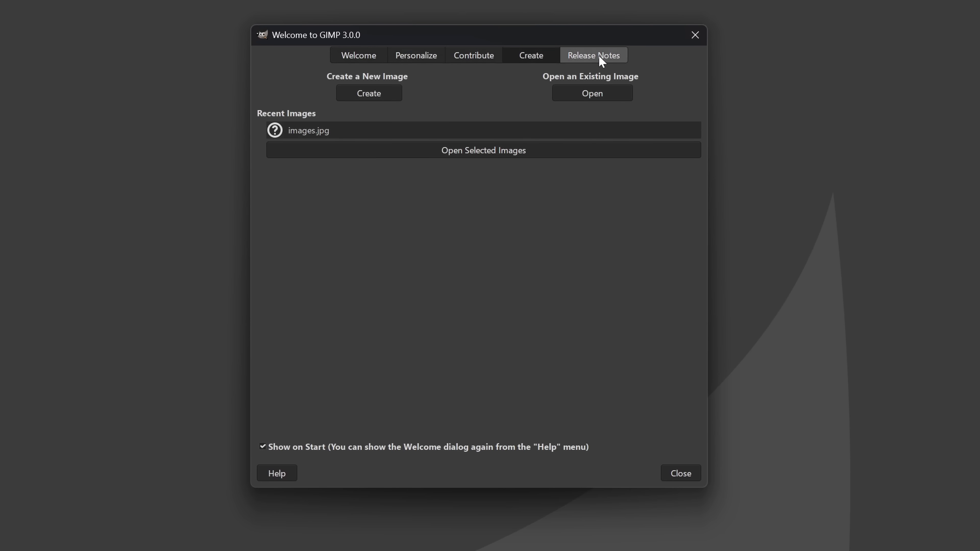
pyautogui.click(596, 56)
pyautogui.click(359, 56)
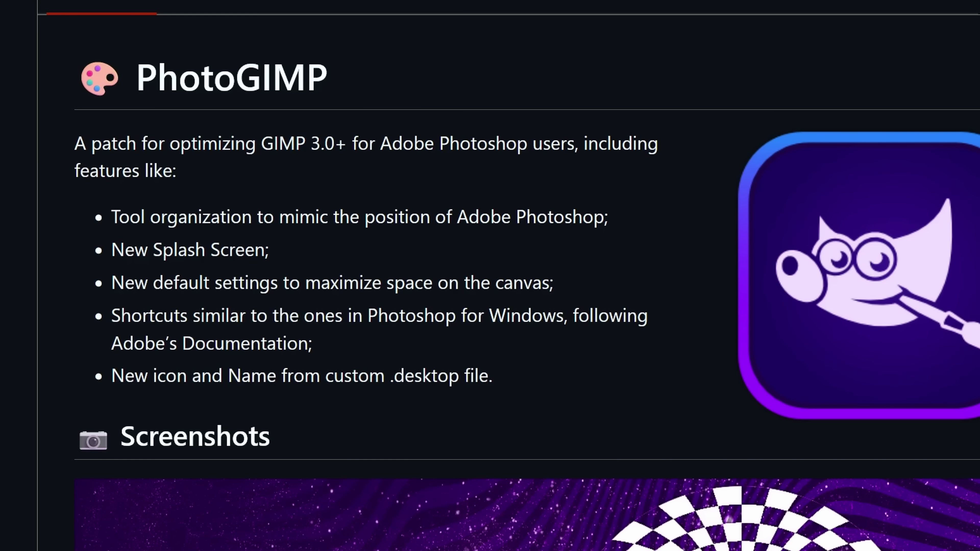
# Read the PhotoGIMP patch's feature list and its installation instructions for Windows
pyautogui.moveTo(111, 218); pyautogui.dragTo(636, 214)
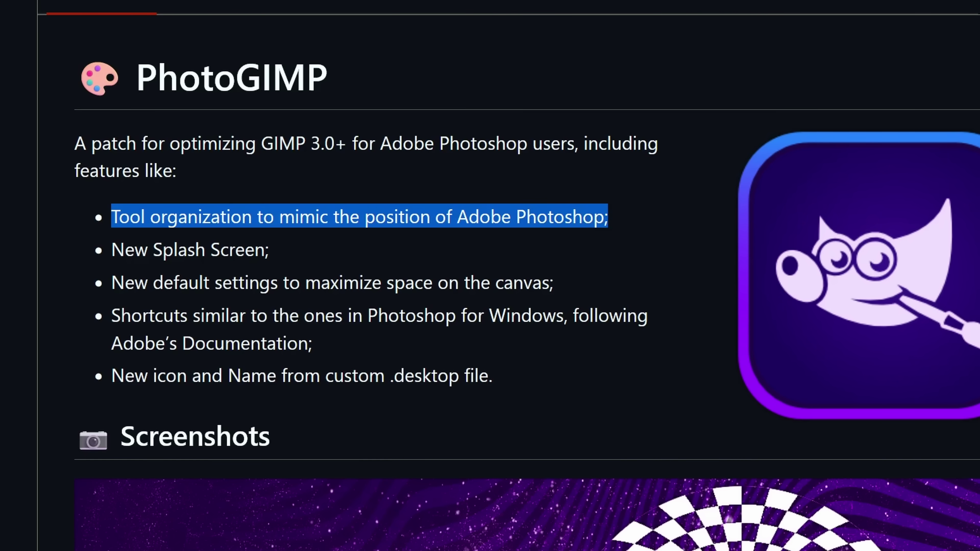
pyautogui.moveTo(110, 222); pyautogui.dragTo(405, 235)
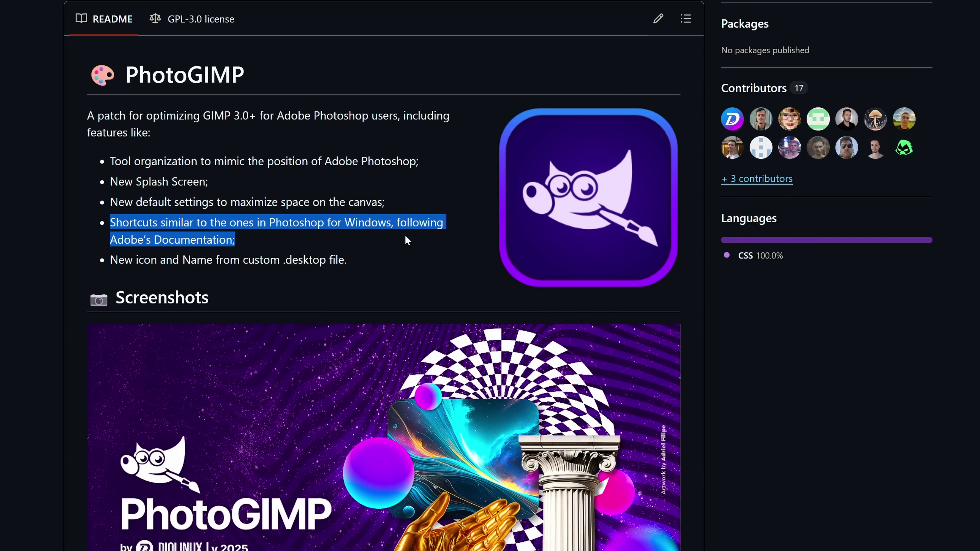
pyautogui.click(408, 240)
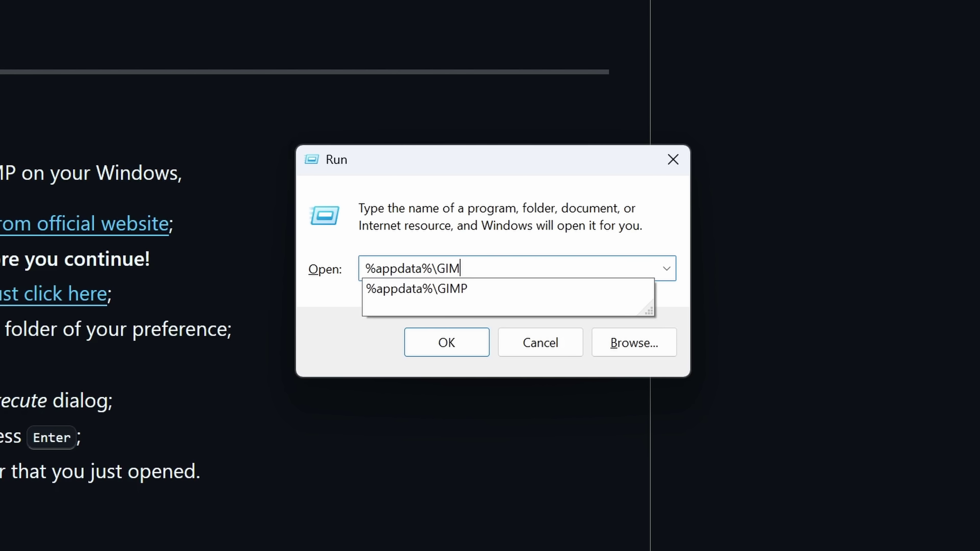
pyautogui.write('P')
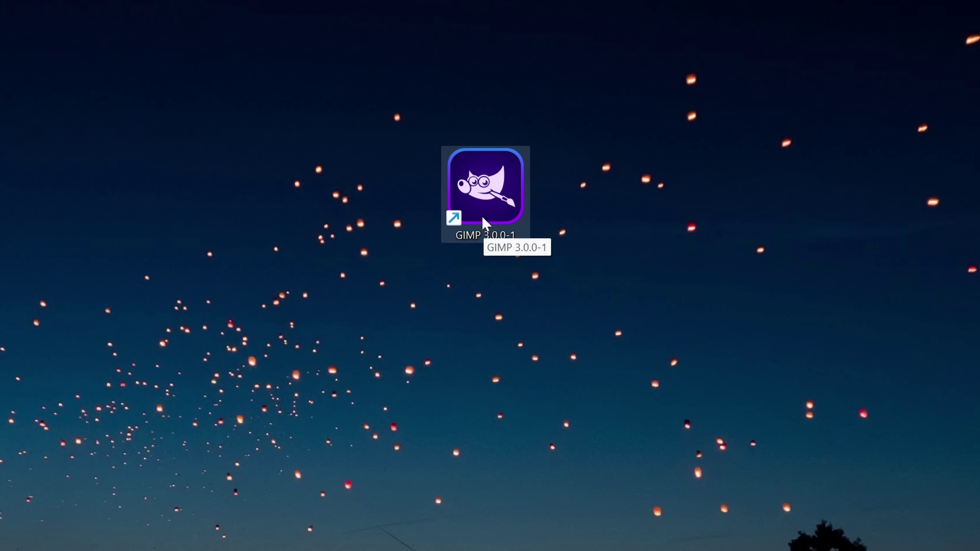
# Launch the PhotoGIMP-patched GIMP from its desktop shortcut and dismiss the welcome dialog
pyautogui.doubleClick(454, 253)
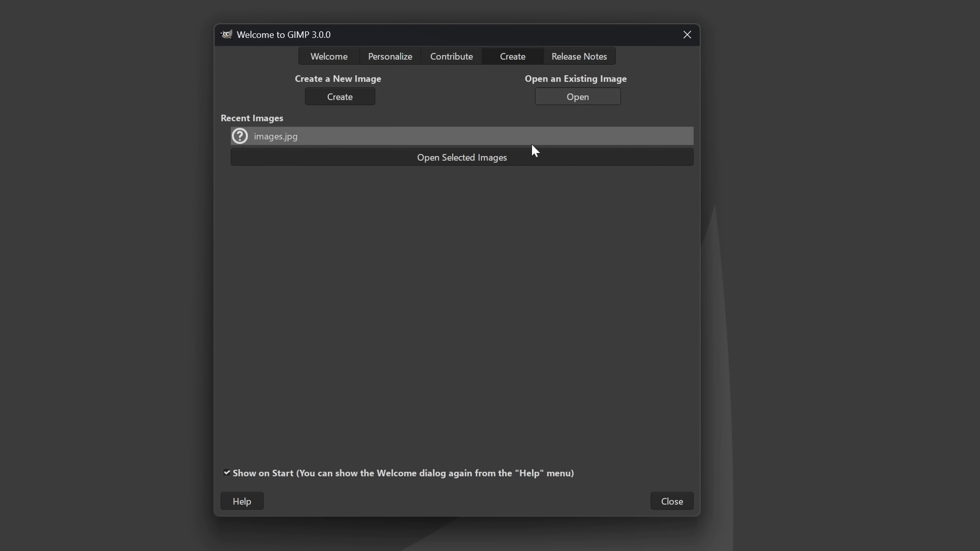
pyautogui.click(687, 36)
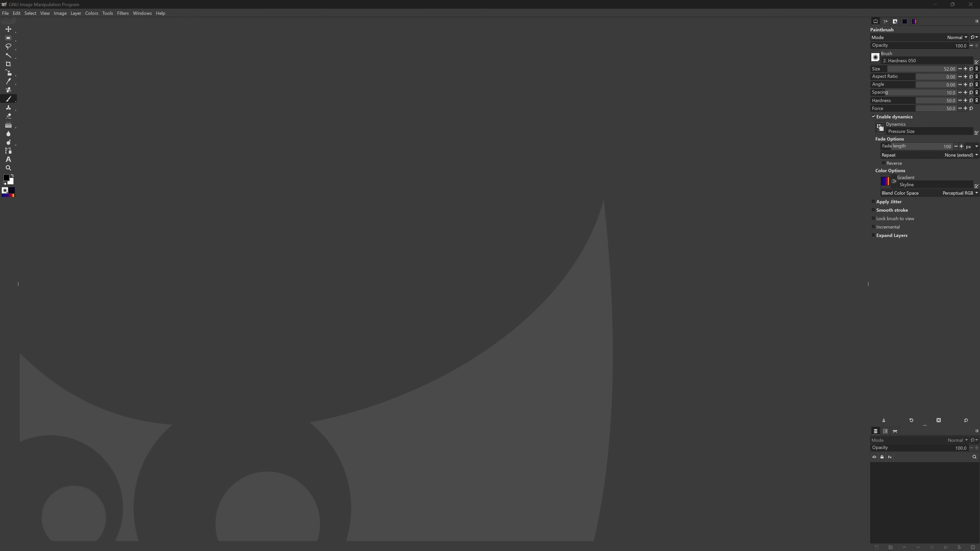
# Open the photo of the dog with the pointing hand for editing
pyautogui.moveTo(463, 226); pyautogui.dragTo(465, 228)
pyautogui.scroll(12, 435, 292)
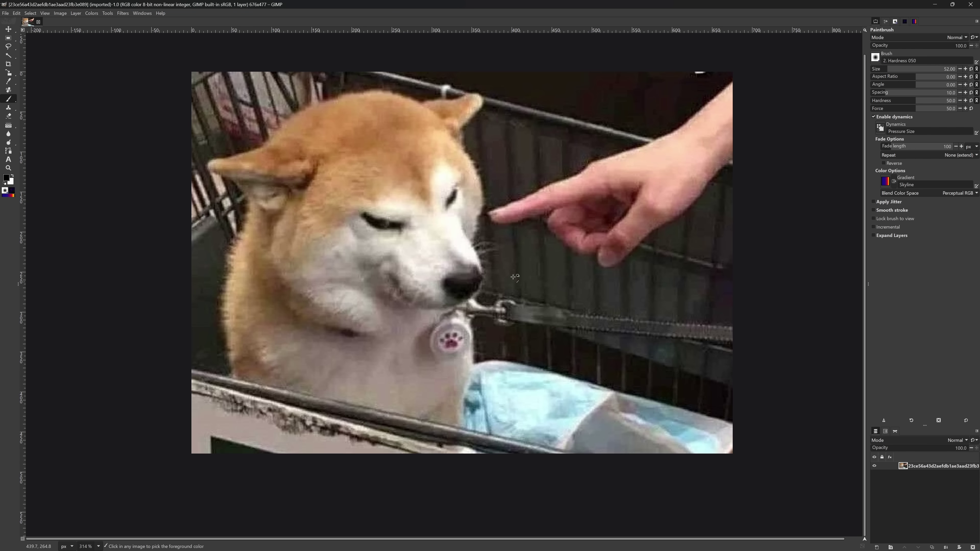
pyautogui.scroll(-2, 437, 365)
# Add the text "(paid for adobe software)" across the top of the dog photo
pyautogui.press('t')
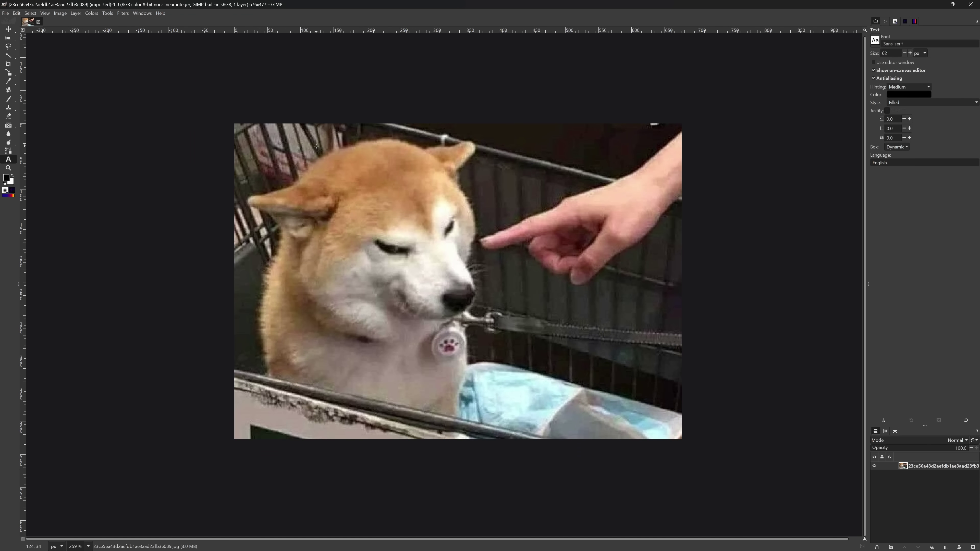
pyautogui.click(301, 134)
pyautogui.write('(paid for a')
pyautogui.write('dobe')
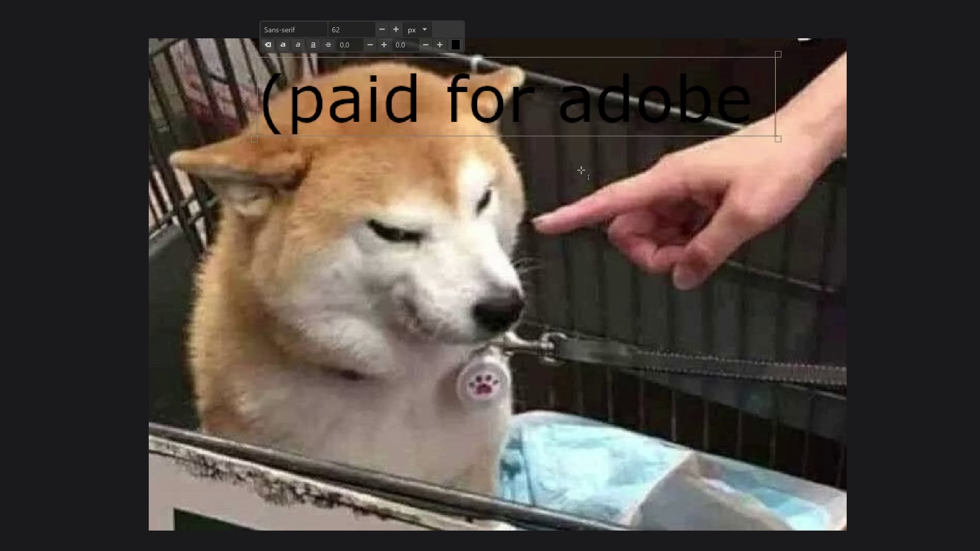
pyautogui.write(' so')
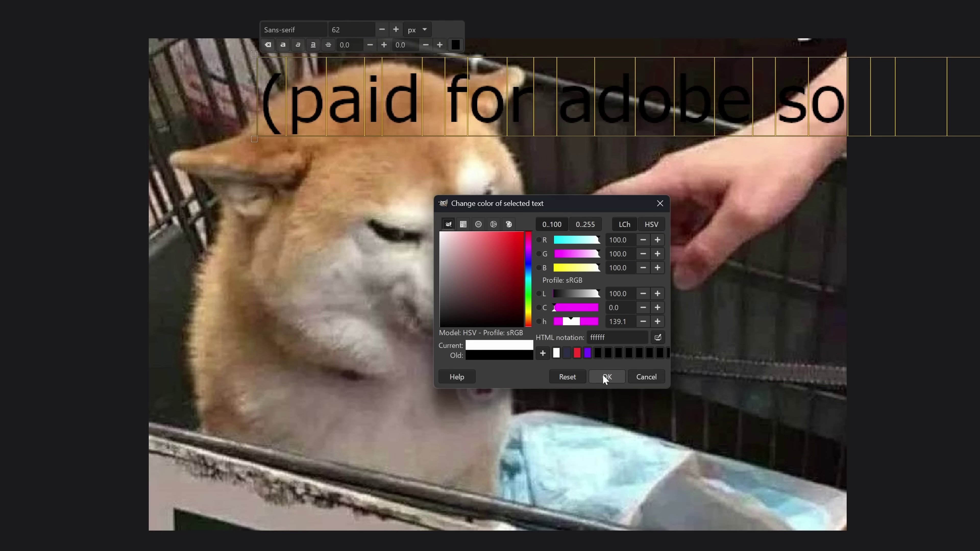
# Color the selected text white (ffffff) and resize its text box so the words wrap inside the photo
pyautogui.click(607, 377)
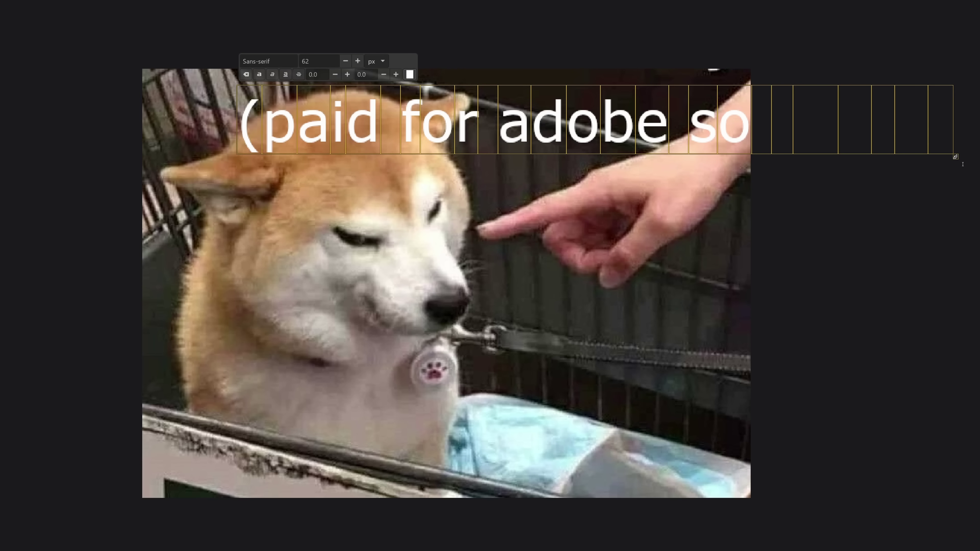
pyautogui.moveTo(963, 164); pyautogui.dragTo(642, 359)
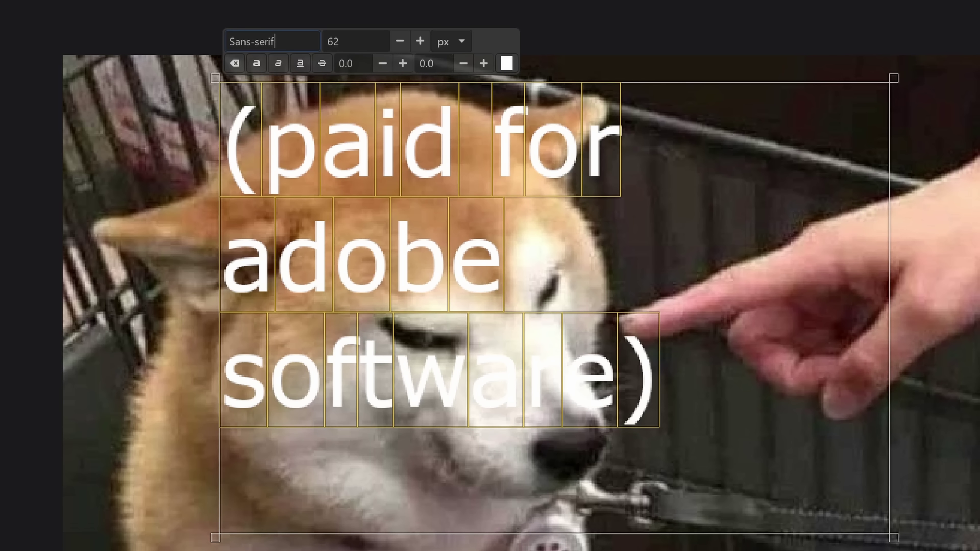
# Set the font of the whole text to MADE TOMMY ExtraBold
pyautogui.hotkey('ctrl', 'a')
pyautogui.write('made')
pyautogui.click(308, 96)
pyautogui.click(441, 337)
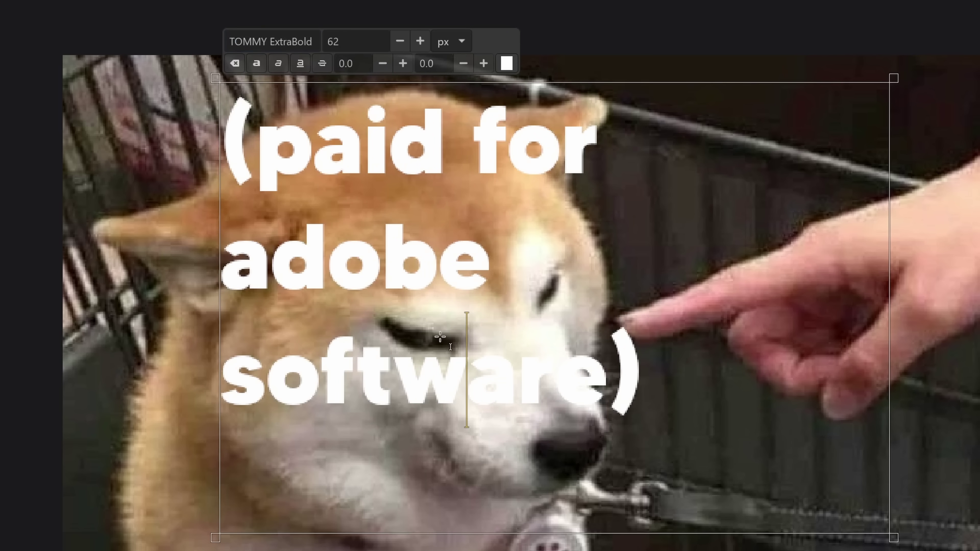
pyautogui.moveTo(645, 380); pyautogui.dragTo(355, 356)
pyautogui.click(354, 354)
pyautogui.moveTo(272, 266); pyautogui.dragTo(426, 333)
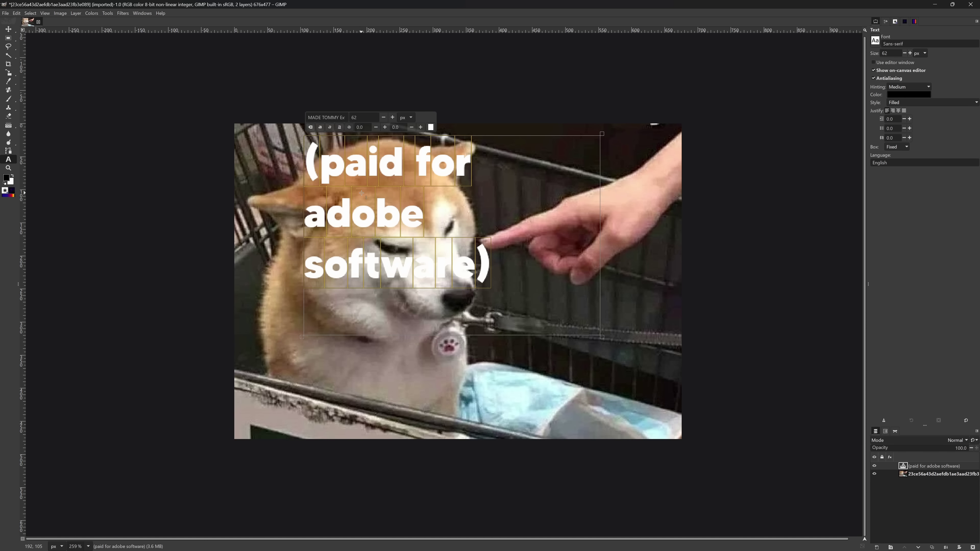
# Move the text box to the lower part of the photo and widen it so the text wraps onto two lines
pyautogui.click(362, 199)
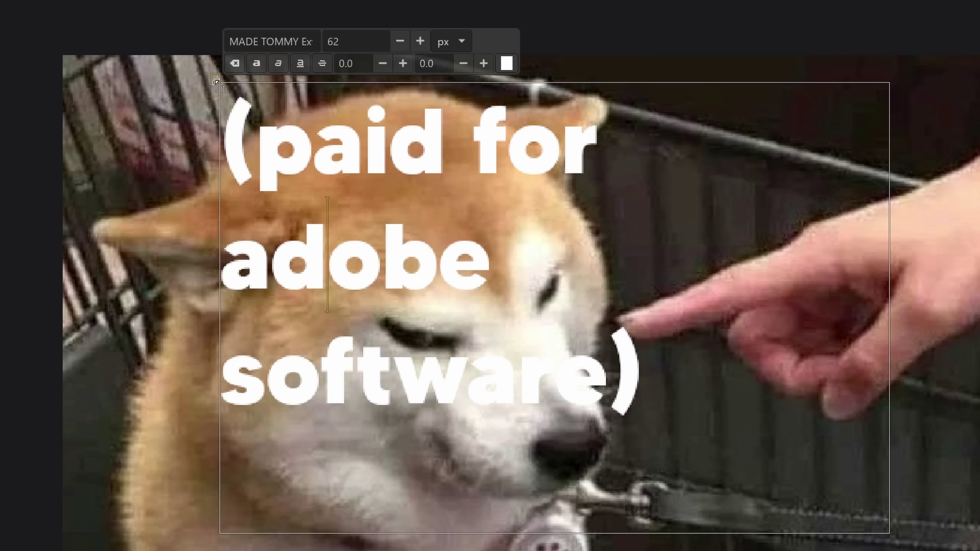
pyautogui.moveTo(249, 36); pyautogui.dragTo(235, 264)
pyautogui.moveTo(189, 372); pyautogui.dragTo(135, 443)
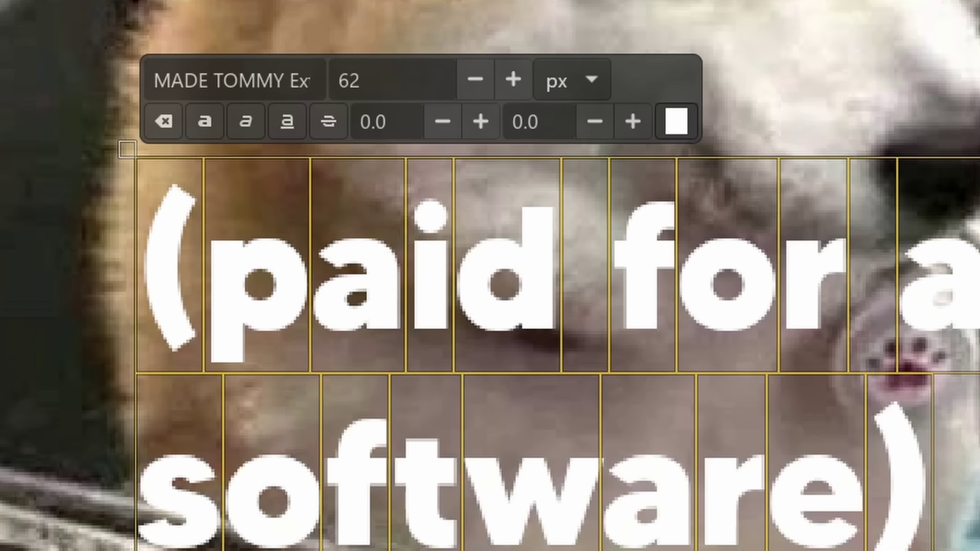
# Select the whole text and set its font size to 50 px
pyautogui.doubleClick(350, 80)
pyautogui.click(385, 80)
pyautogui.doubleClick(350, 81)
pyautogui.scroll(-14, 351, 81)
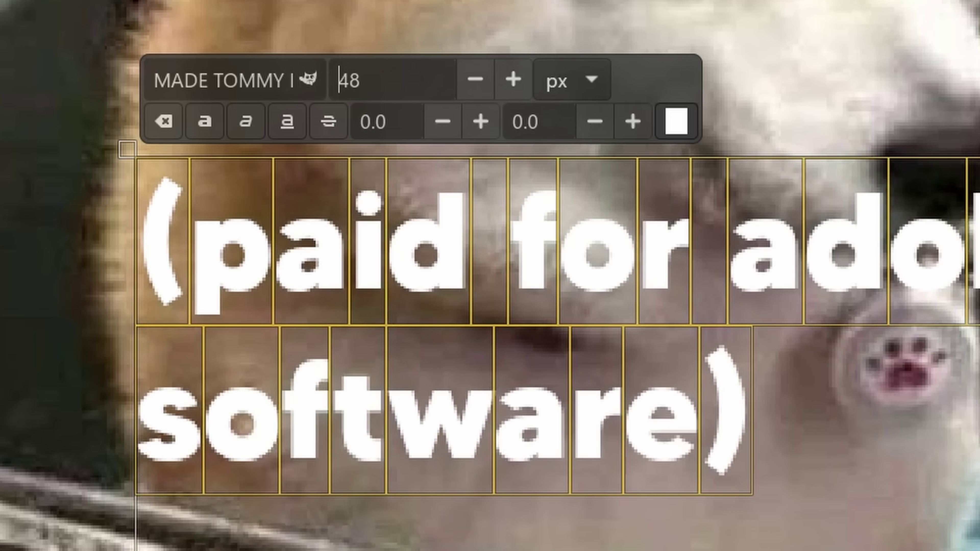
pyautogui.scroll(2, 351, 80)
pyautogui.doubleClick(350, 80)
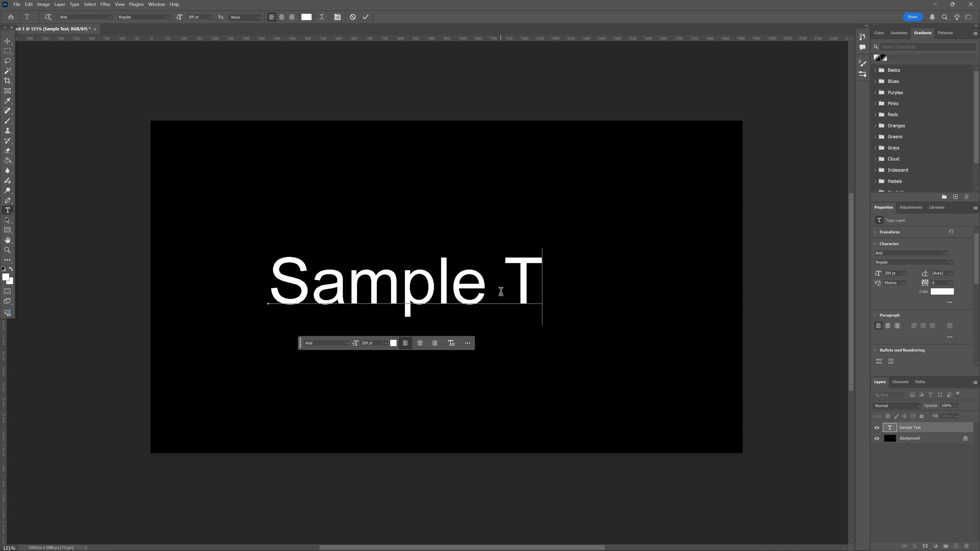
# Switch to Photoshop, enter "Sample Text" as a text layer on the black canvas and scale it with free transform
pyautogui.write('ext')
pyautogui.press('Return')
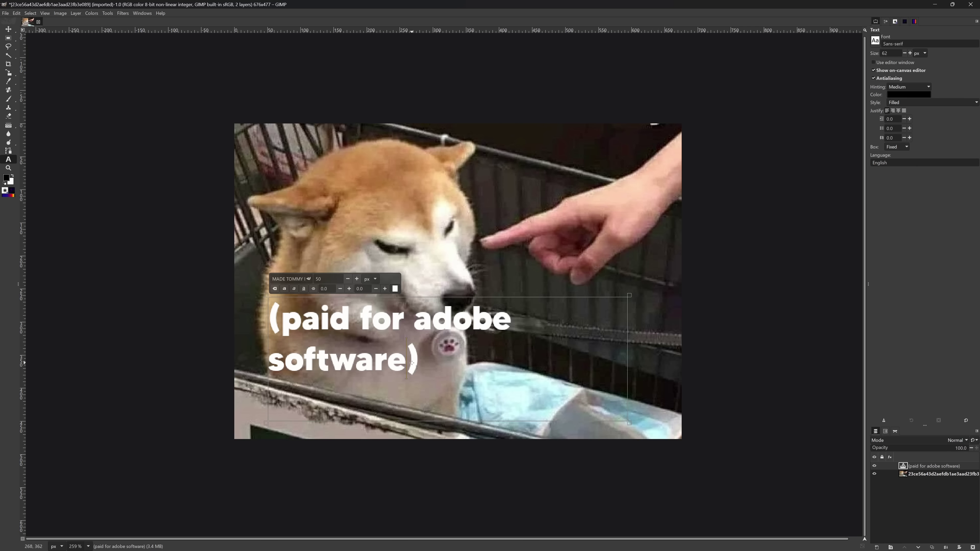
pyautogui.hotkey('ctrl', 'a')
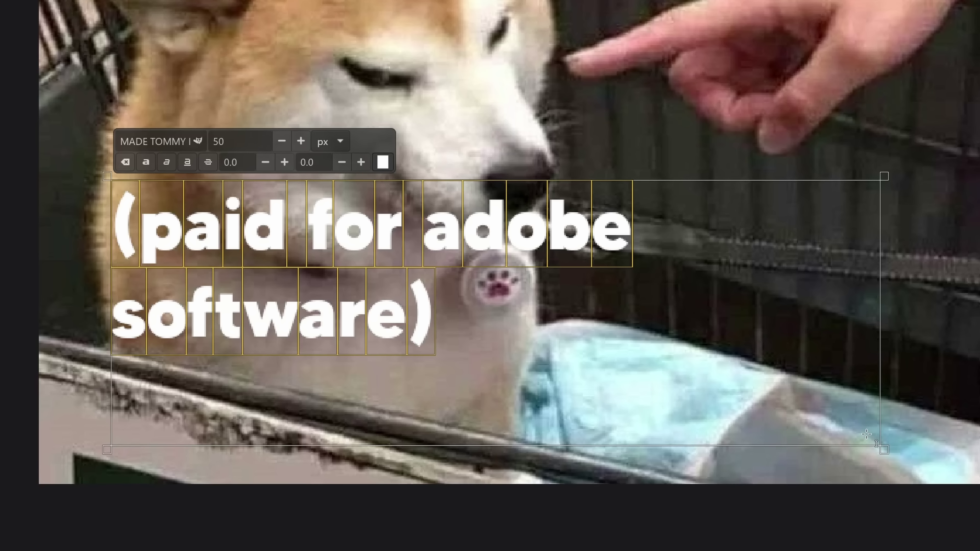
# Back in GIMP, resize the text box from its corner and set the selected text's font size to 54 px
pyautogui.moveTo(886, 449); pyautogui.dragTo(812, 432)
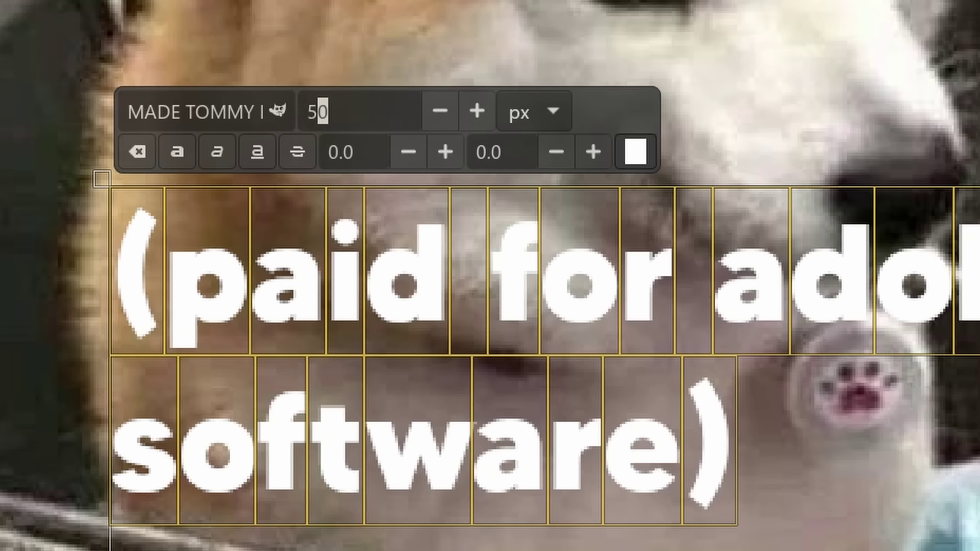
pyautogui.click(225, 142)
pyautogui.press('Up')
pyautogui.press('Up')
pyautogui.press('Up')
pyautogui.press('Up')
pyautogui.press('Up')
pyautogui.press('Up')
pyautogui.press('Up')
pyautogui.press('Up')
pyautogui.press('Up')
pyautogui.press('Up')
pyautogui.press('Up')
pyautogui.press('Up')
pyautogui.press('Up')
pyautogui.press('Up')
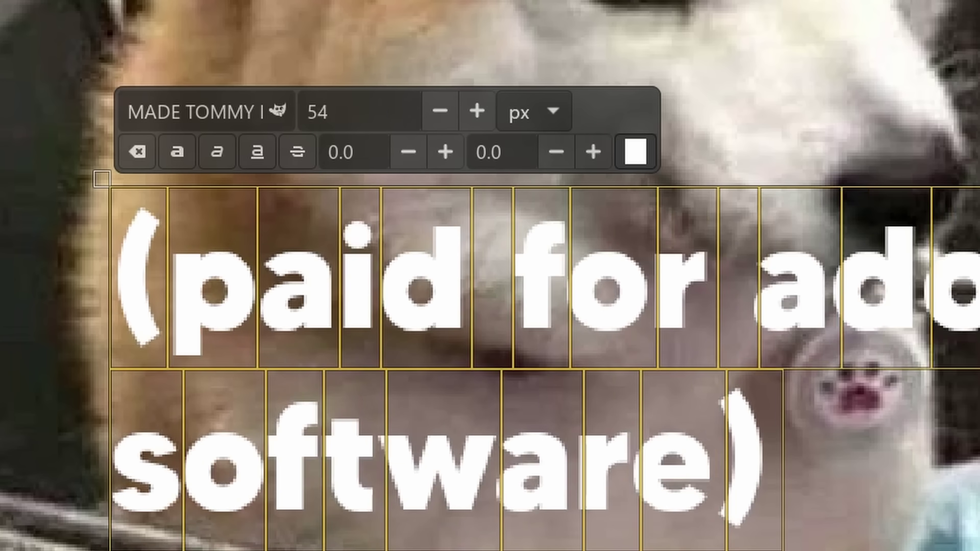
# Set the selected text's font size to 66 px and leave text editing
pyautogui.press('Down')
pyautogui.press('Down')
pyautogui.scroll(3, 463, 117)
pyautogui.scroll(-4, 447, 114)
pyautogui.scroll(5, 475, 114)
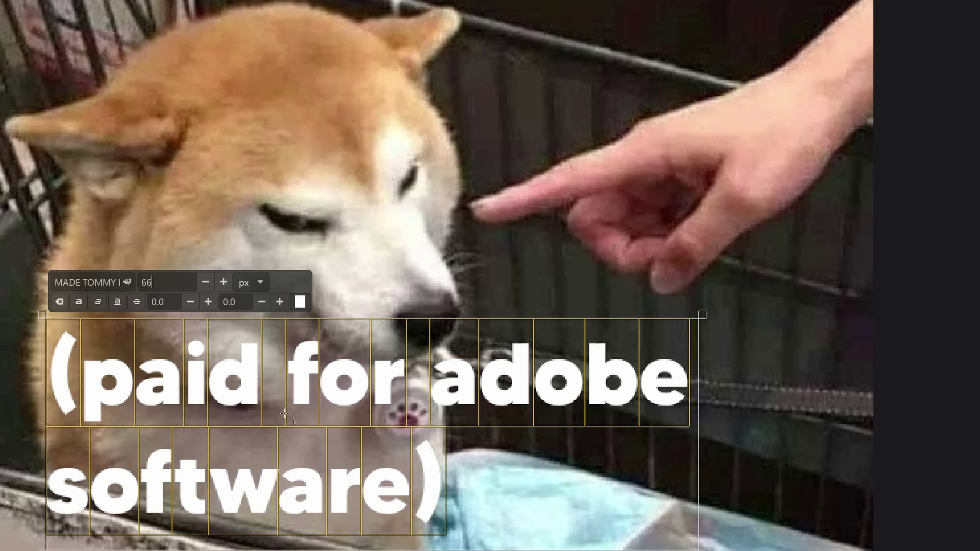
pyautogui.click(315, 395)
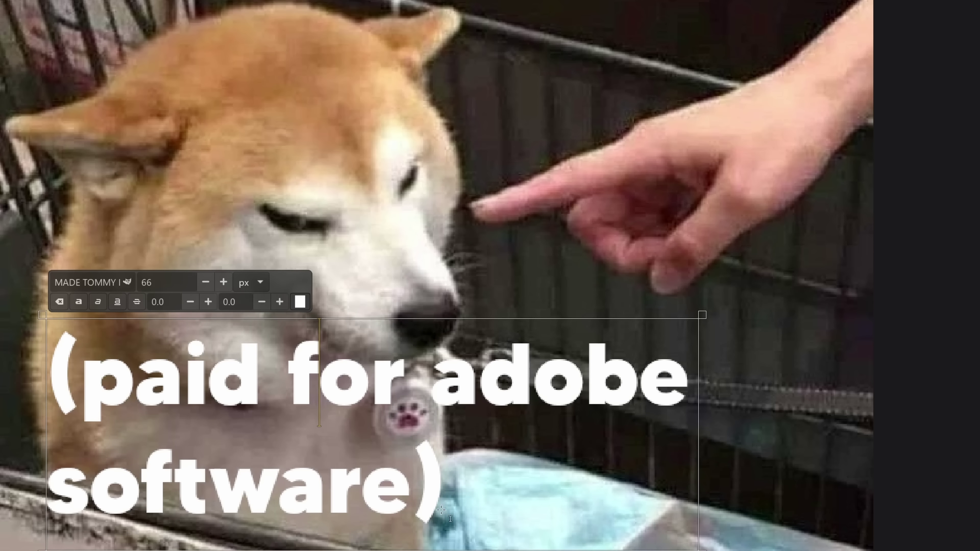
pyautogui.click(94, 392)
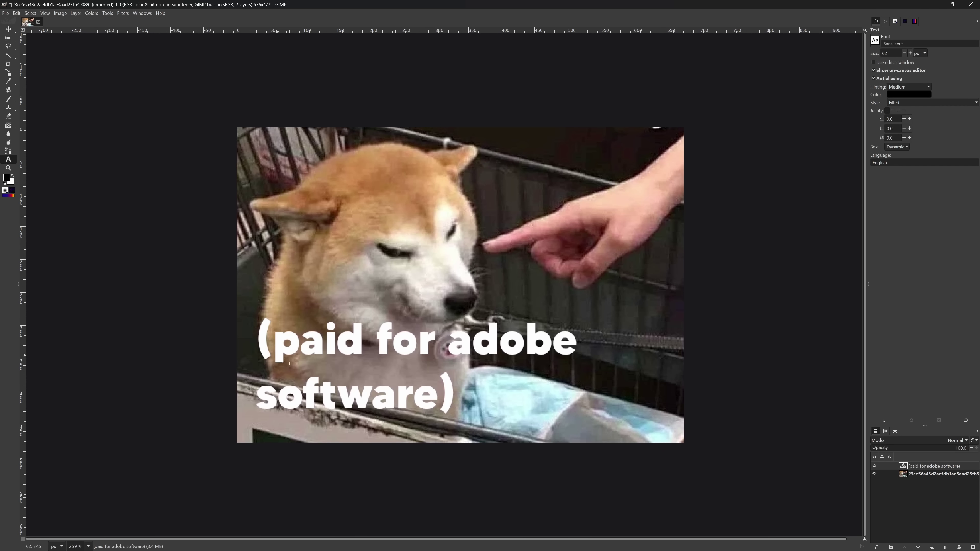
pyautogui.click(337, 419)
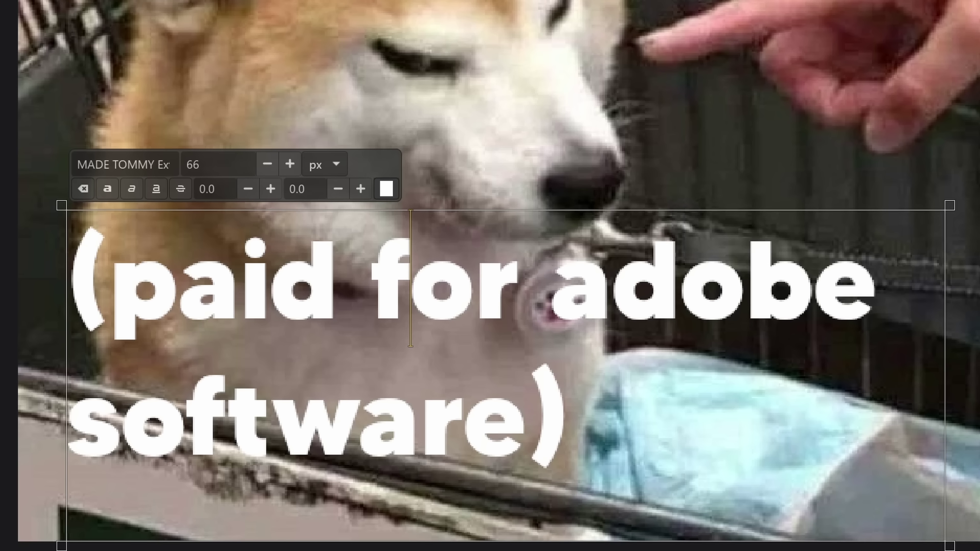
pyautogui.press('Escape')
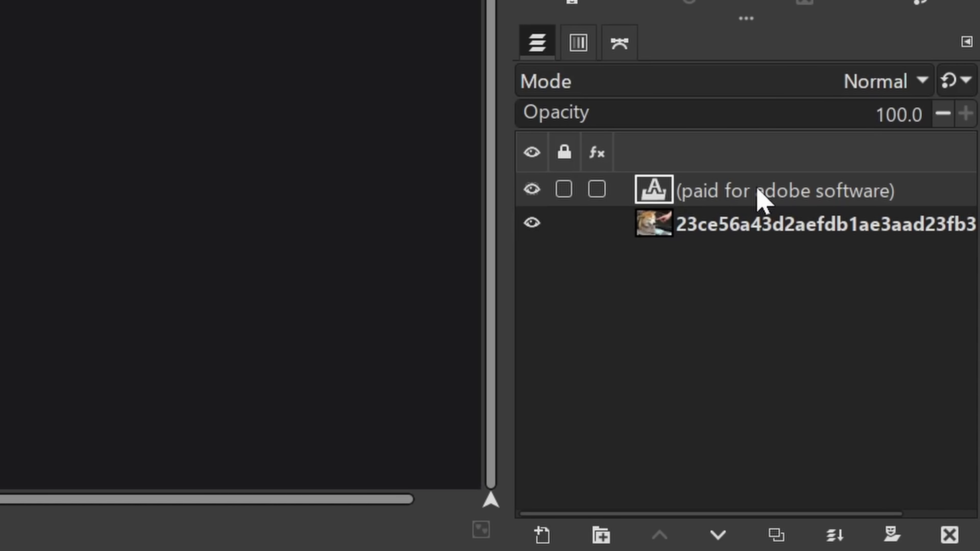
# Check the text layer's effects column and its context commands for a way to add layer effects
pyautogui.click(734, 217)
pyautogui.click(724, 201)
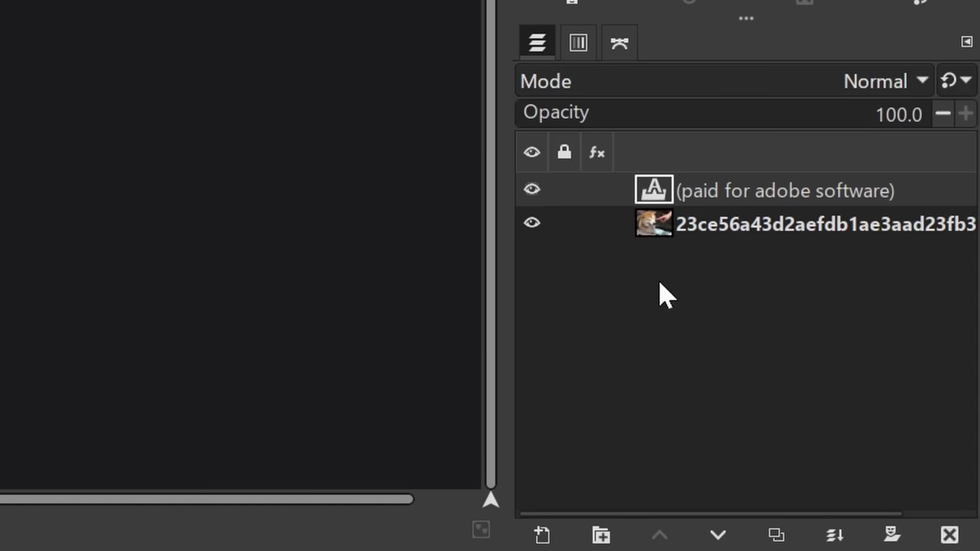
pyautogui.click(604, 154)
pyautogui.click(595, 183)
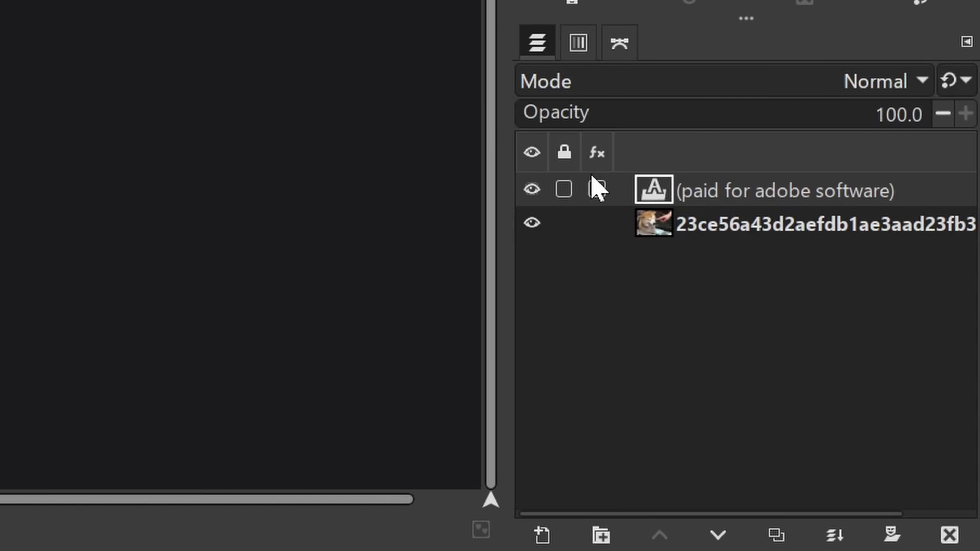
pyautogui.click(598, 191)
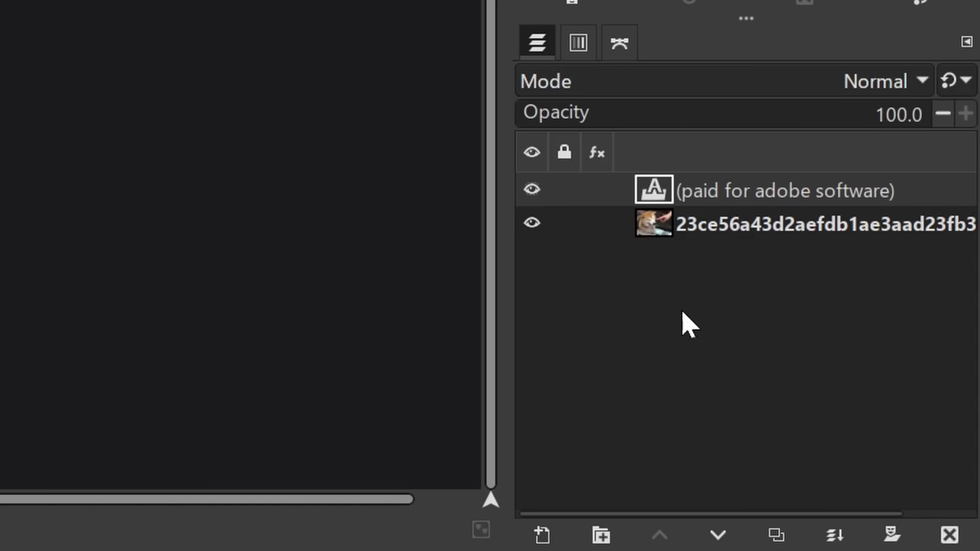
pyautogui.rightClick(718, 201)
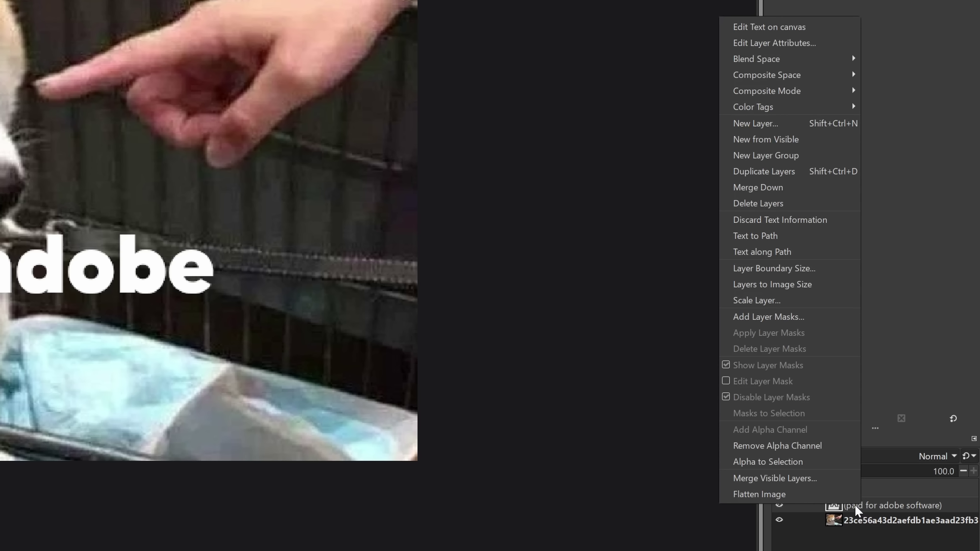
# Open the Drop Shadow filter for the text layer and raise the shadow's opacity to 1.000
pyautogui.click(7, 13)
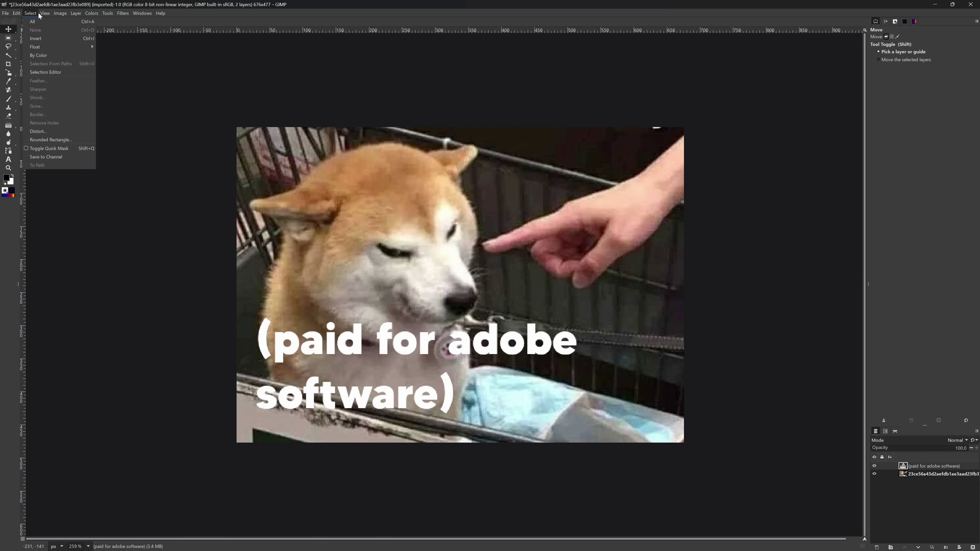
pyautogui.moveTo(139, 13)
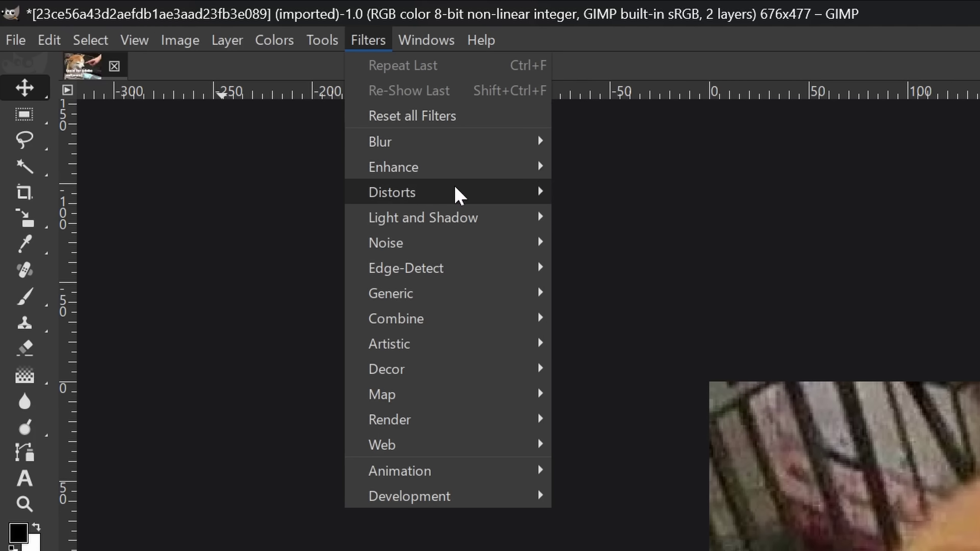
pyautogui.moveTo(171, 74)
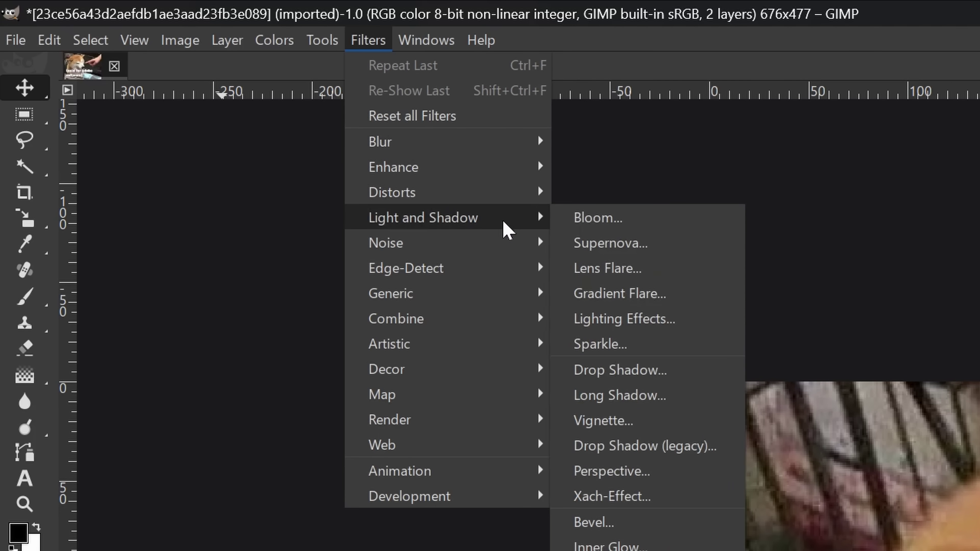
pyautogui.click(685, 373)
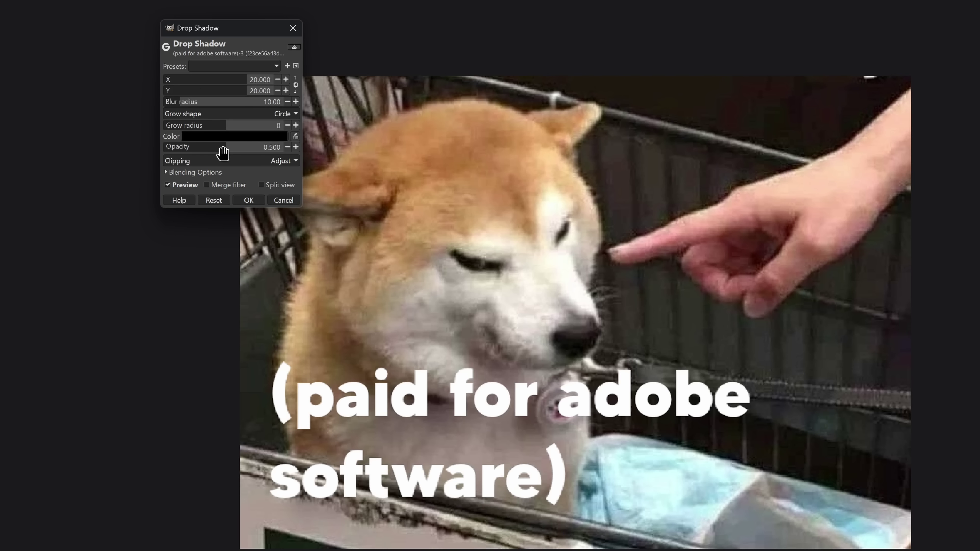
pyautogui.moveTo(234, 147); pyautogui.dragTo(352, 141)
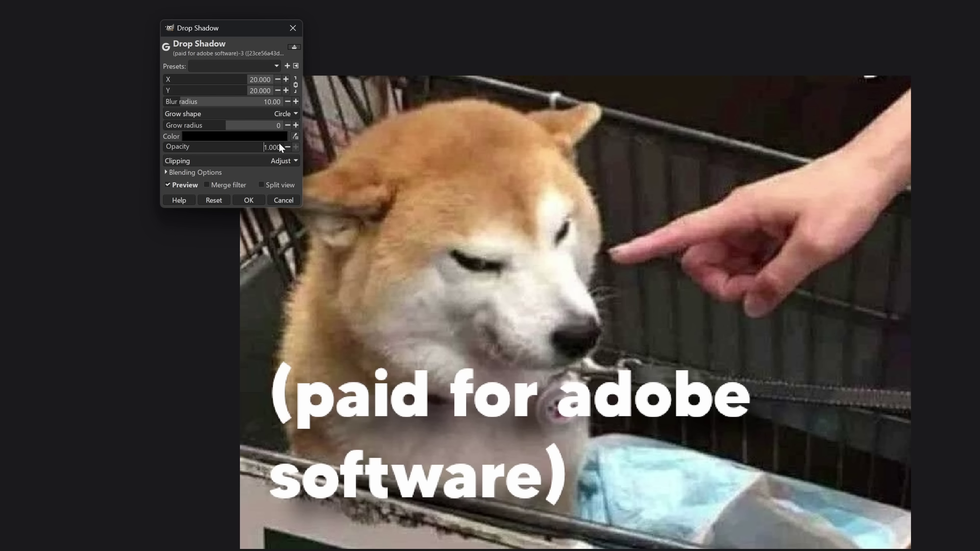
pyautogui.moveTo(278, 148); pyautogui.dragTo(311, 155)
# Set the drop shadow's Y offset to -1.600, blur radius to 5.53 and grow radius to 15, and apply the filter
pyautogui.click(218, 91)
pyautogui.moveTo(210, 103); pyautogui.dragTo(181, 103)
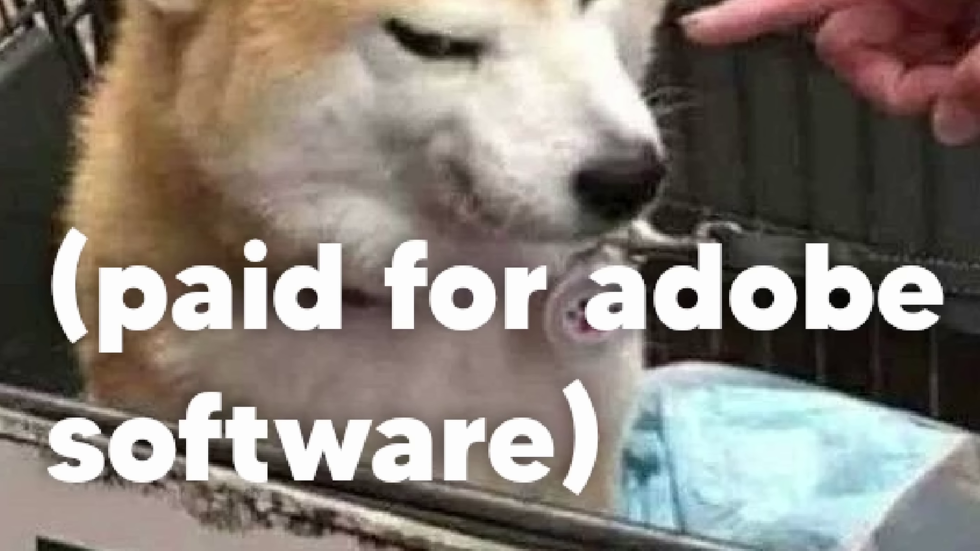
pyautogui.moveTo(444, 340); pyautogui.dragTo(598, 340)
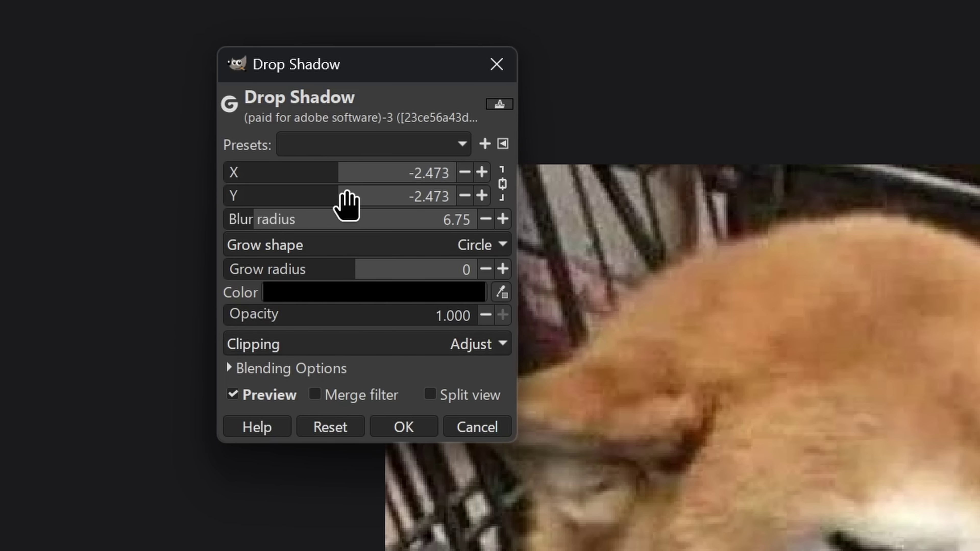
pyautogui.moveTo(335, 178)
pyautogui.mouseDown()
pyautogui.moveTo(317, 182)
pyautogui.moveTo(340, 186)
pyautogui.mouseUp()
pyautogui.moveTo(313, 230); pyautogui.dragTo(278, 227)
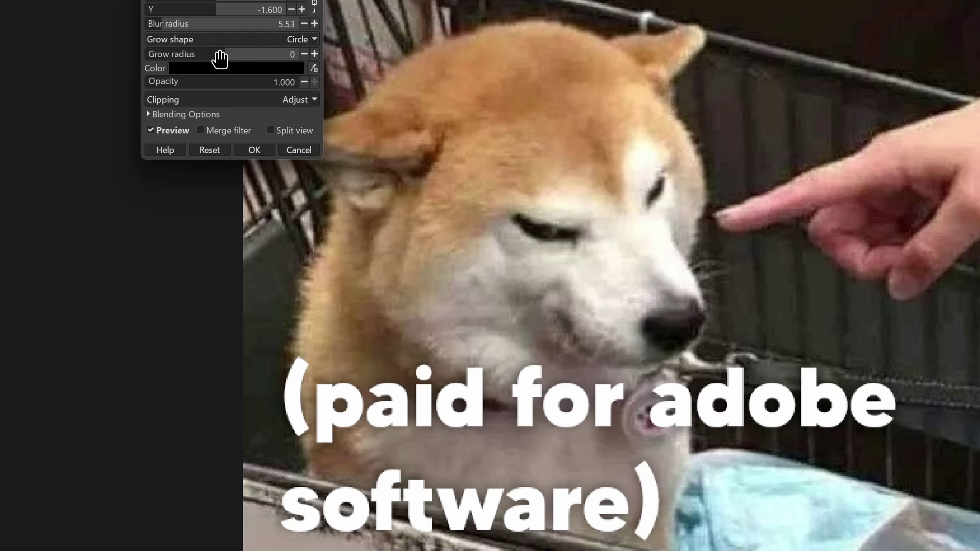
pyautogui.moveTo(220, 58); pyautogui.dragTo(257, 59)
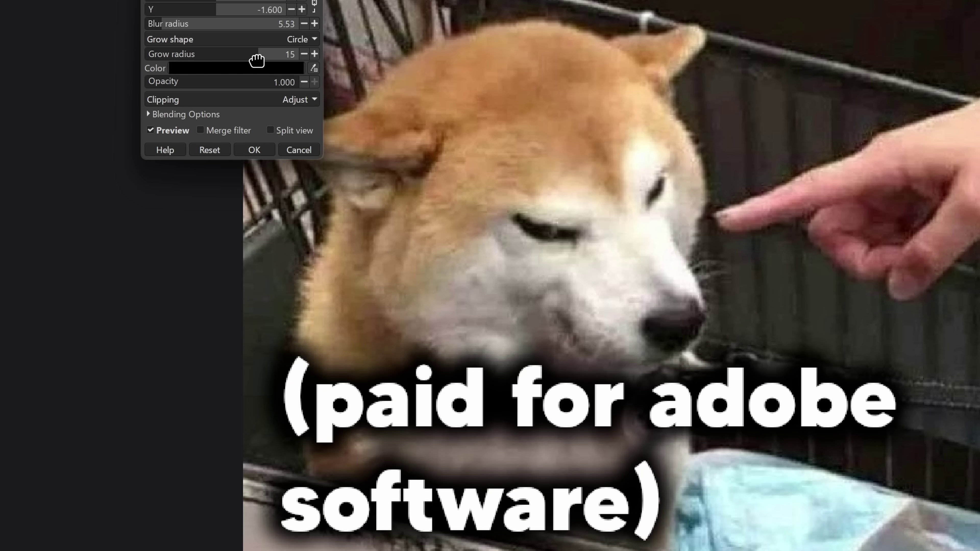
pyautogui.click(254, 150)
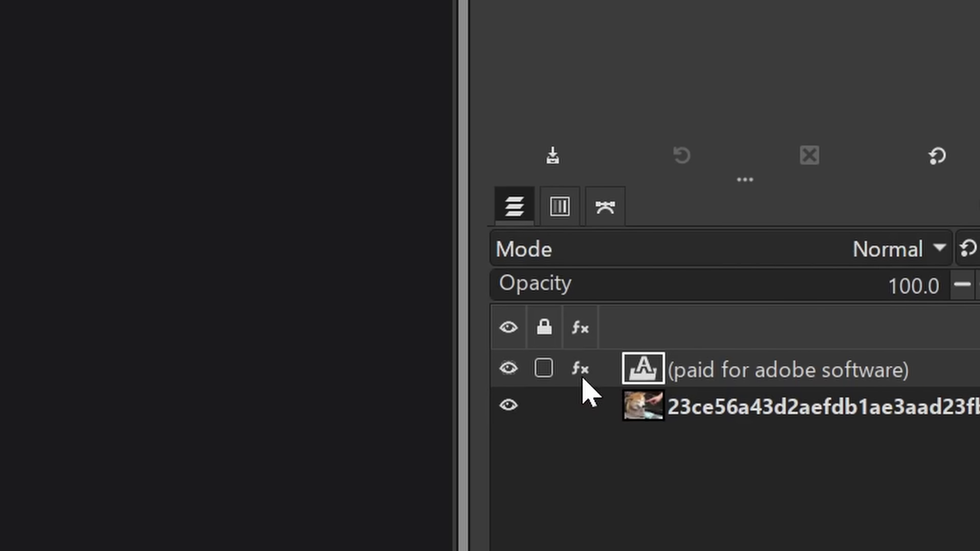
# Reopen the text layer's Drop Shadow effect, set X and Y to 0.862 and the grow radius to 11, and apply it
pyautogui.click(582, 375)
pyautogui.click(582, 375)
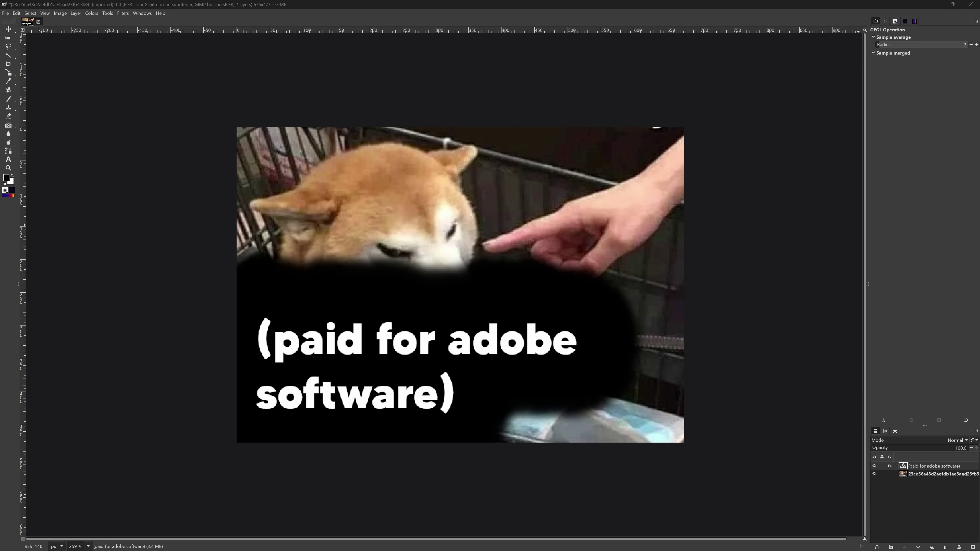
pyautogui.moveTo(978, 178); pyautogui.dragTo(477, 59)
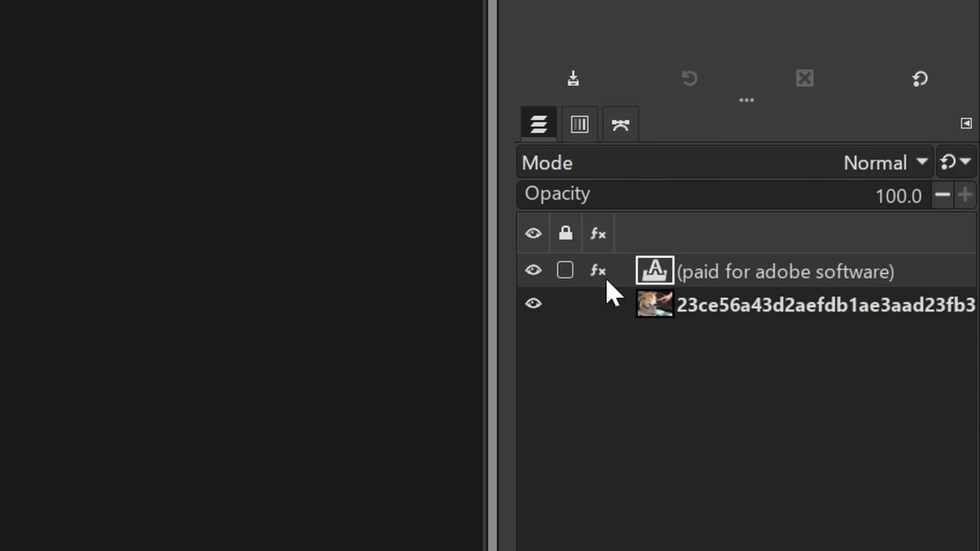
pyautogui.click(889, 466)
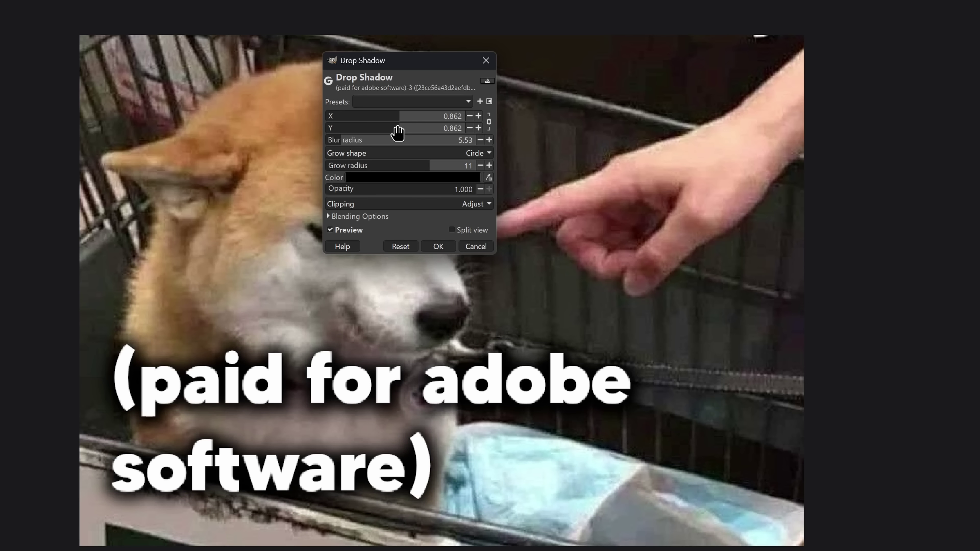
pyautogui.click(436, 247)
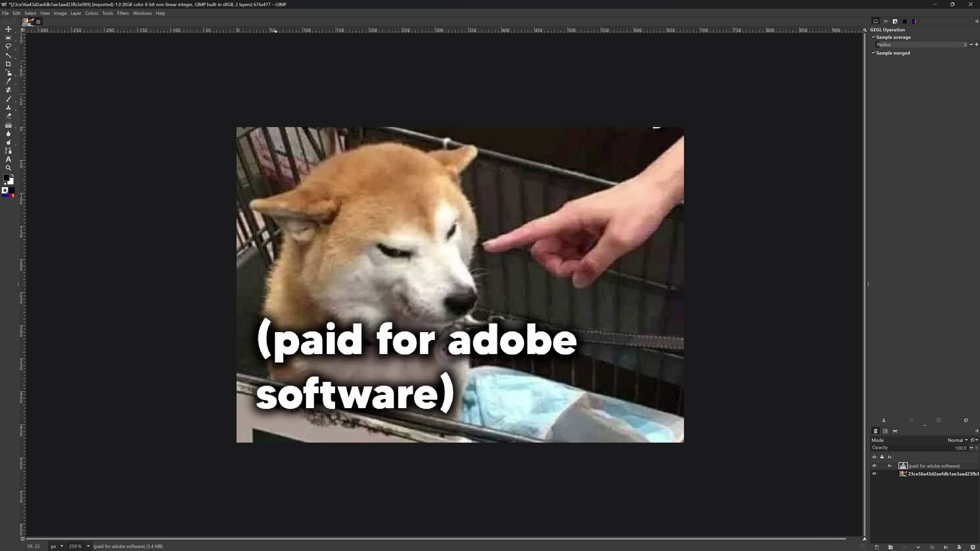
# Set up the Gradient tool with the clockwise spiral shape and the Nauseating Headache gradient
pyautogui.hotkey('shift', 'e')
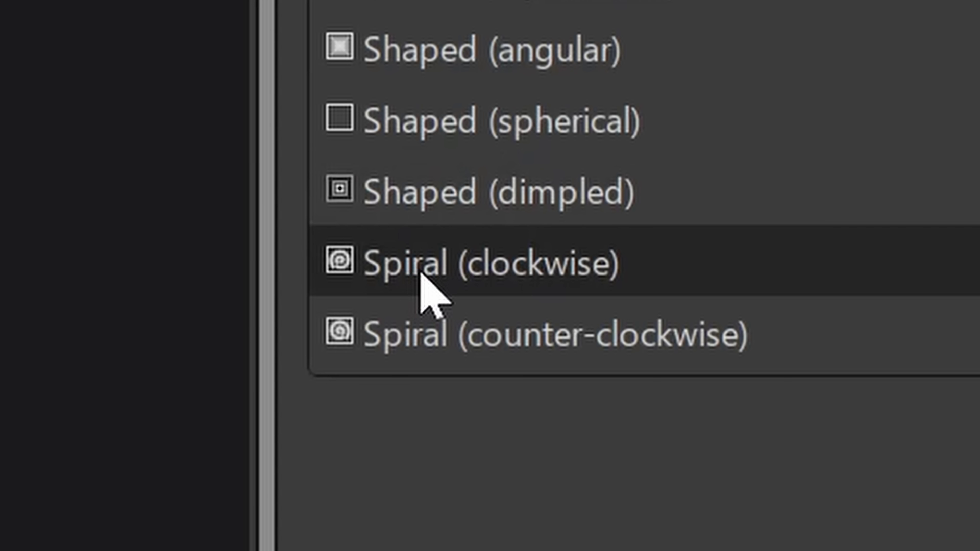
pyautogui.click(421, 272)
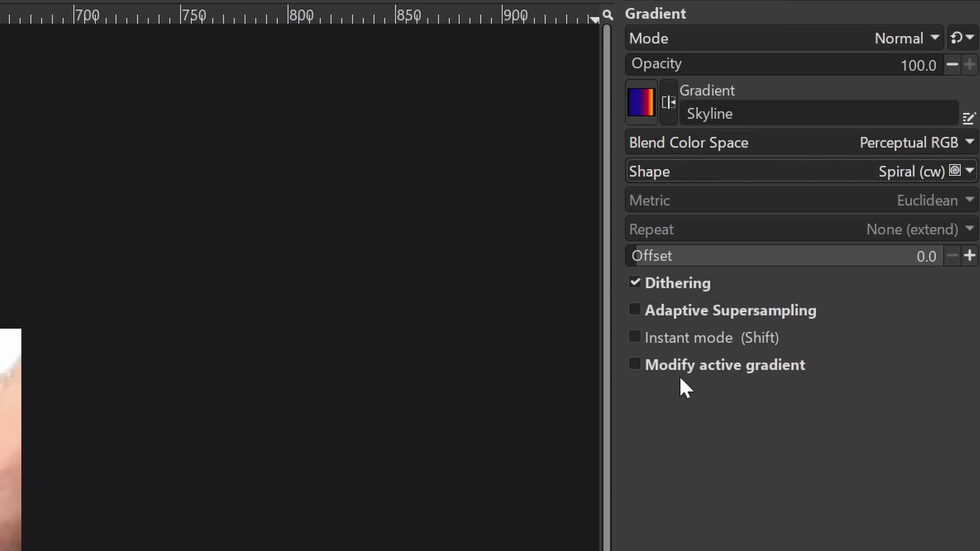
pyautogui.click(640, 119)
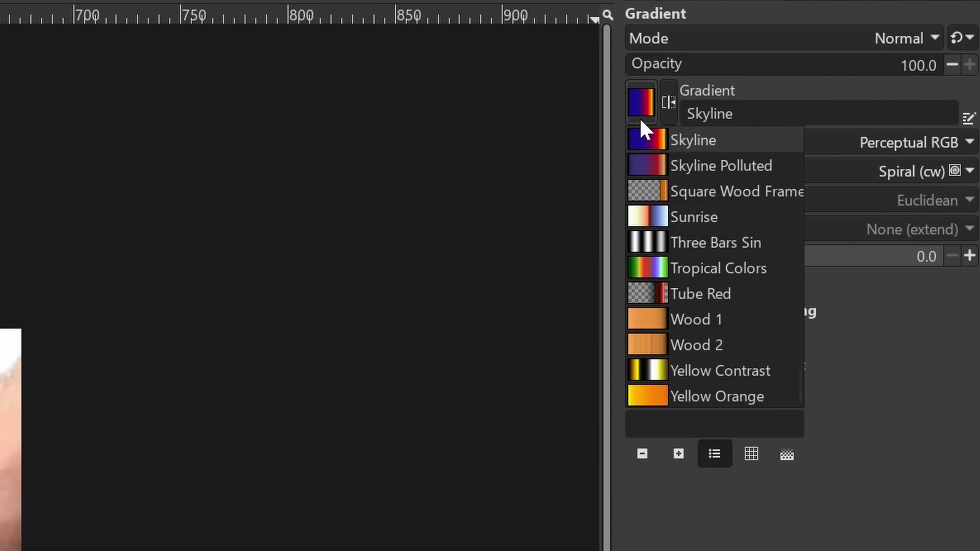
pyautogui.scroll(10, 727, 214)
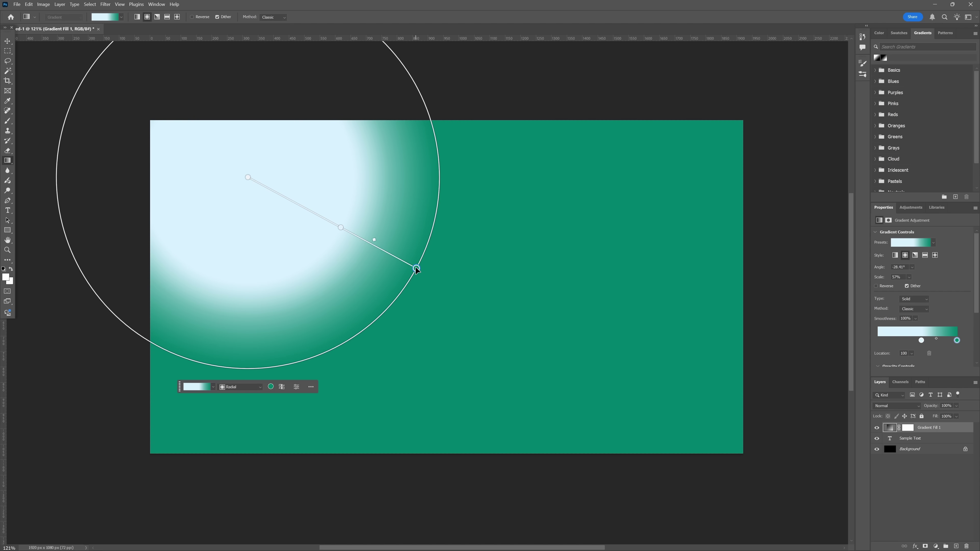
# Switch to Photoshop and reposition the end point of the radial gradient fill on the canvas
pyautogui.moveTo(416, 268); pyautogui.dragTo(432, 320)
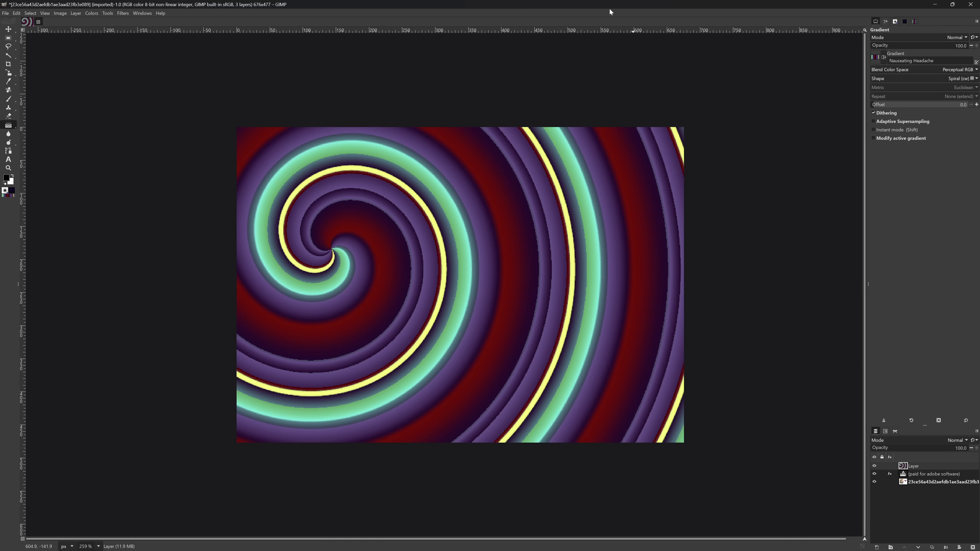
# Back in GIMP, undo the spiral gradient and draw a new one on the same layer, starting near the fingertip
pyautogui.hotkey('ctrl', 'z')
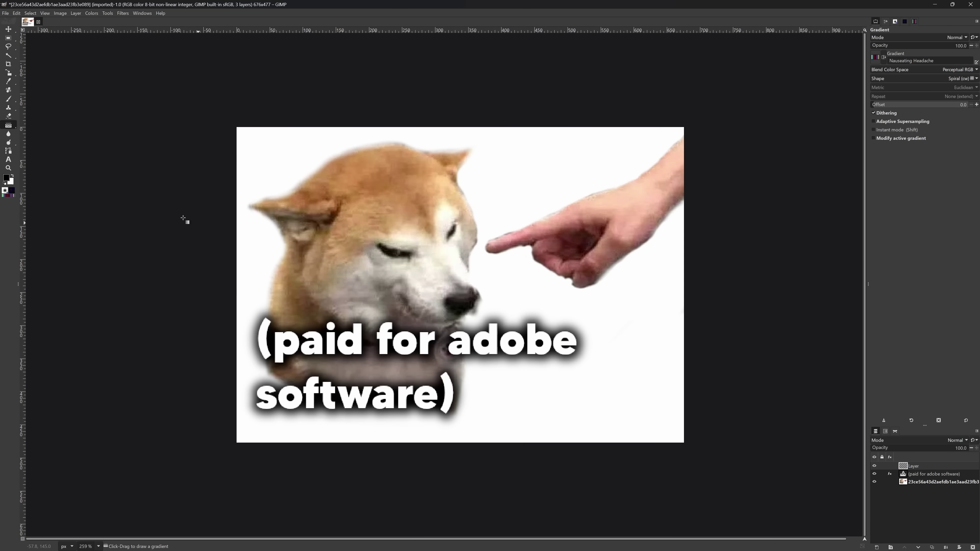
pyautogui.moveTo(468, 278); pyautogui.dragTo(575, 328)
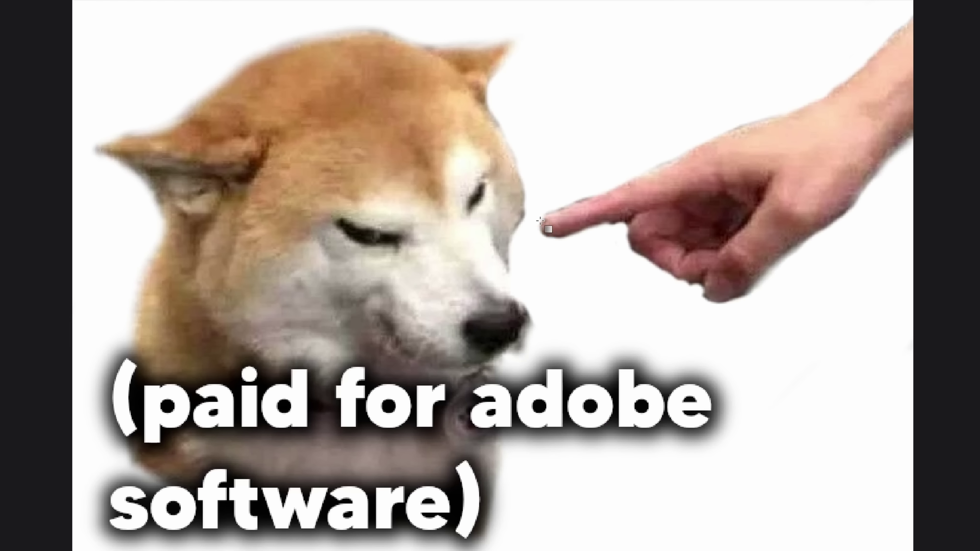
pyautogui.moveTo(540, 221); pyautogui.dragTo(382, 328)
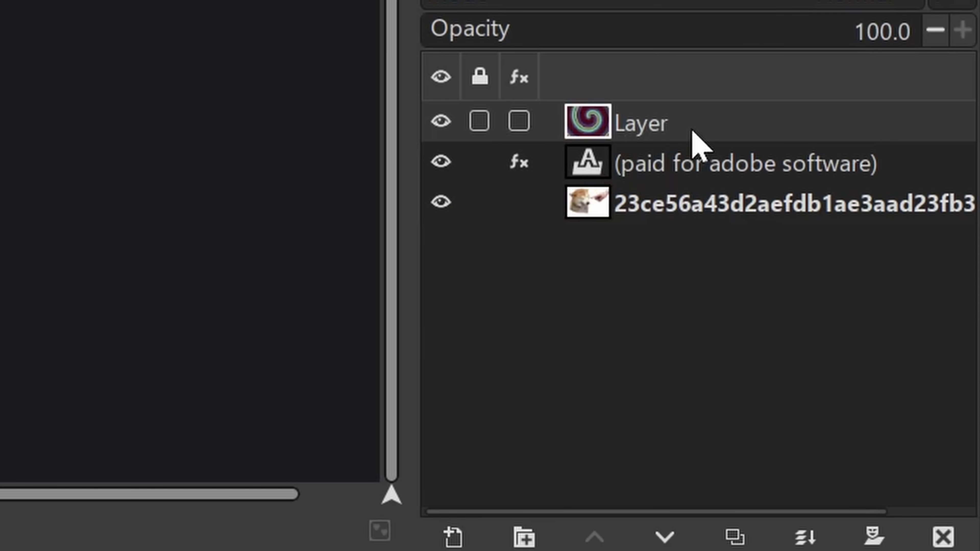
# Move the spiral gradient layer beneath the dog photo layer and select the photo layer
pyautogui.moveTo(663, 132); pyautogui.dragTo(628, 227)
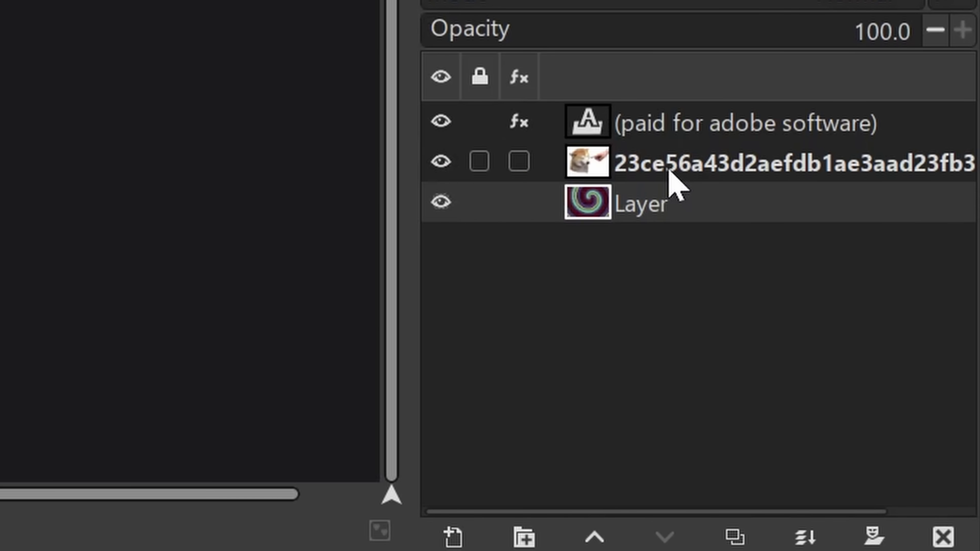
pyautogui.click(919, 476)
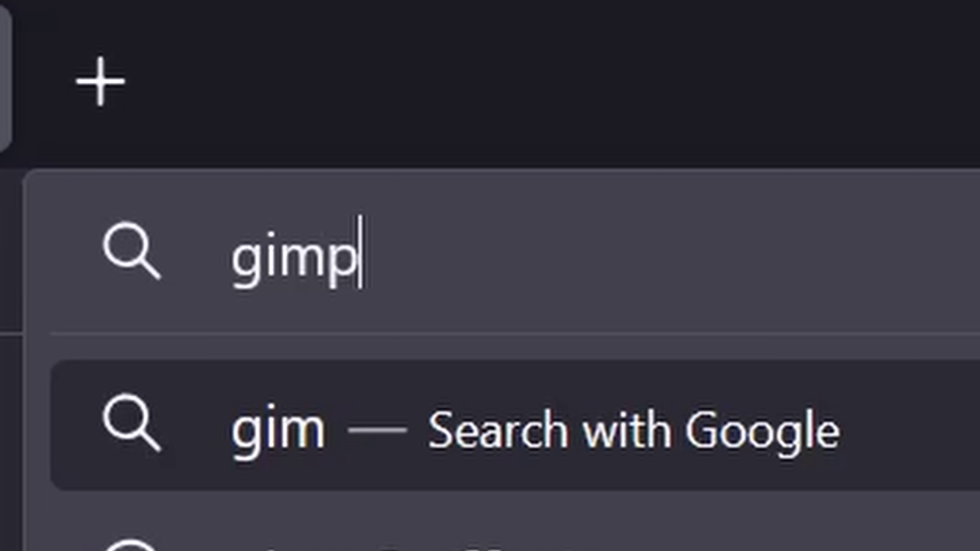
# Switch to the browser, search for "gimp how to erase to transparency" and read the featured snippet
pyautogui.write('how to erase')
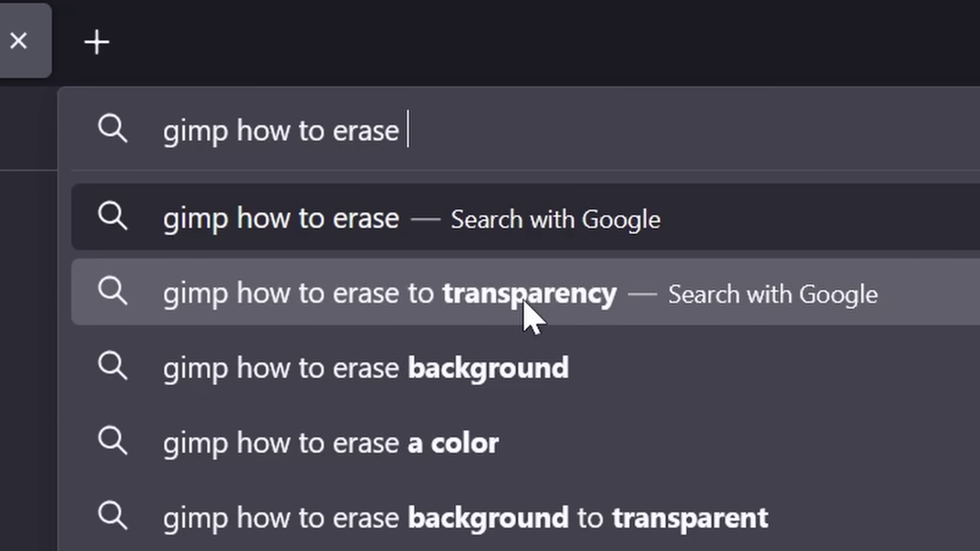
pyautogui.click(530, 316)
pyautogui.scroll(-5, 490, 276)
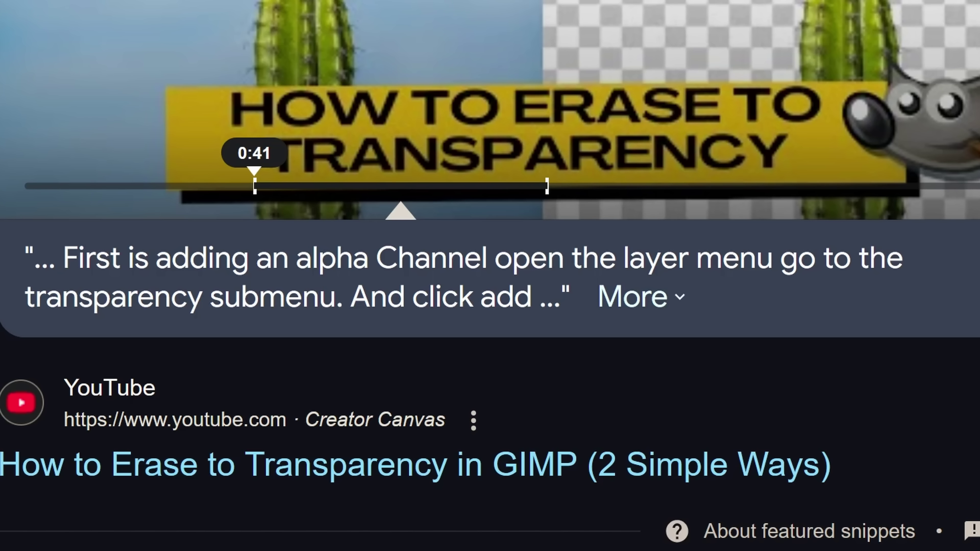
pyautogui.moveTo(62, 258); pyautogui.dragTo(550, 305)
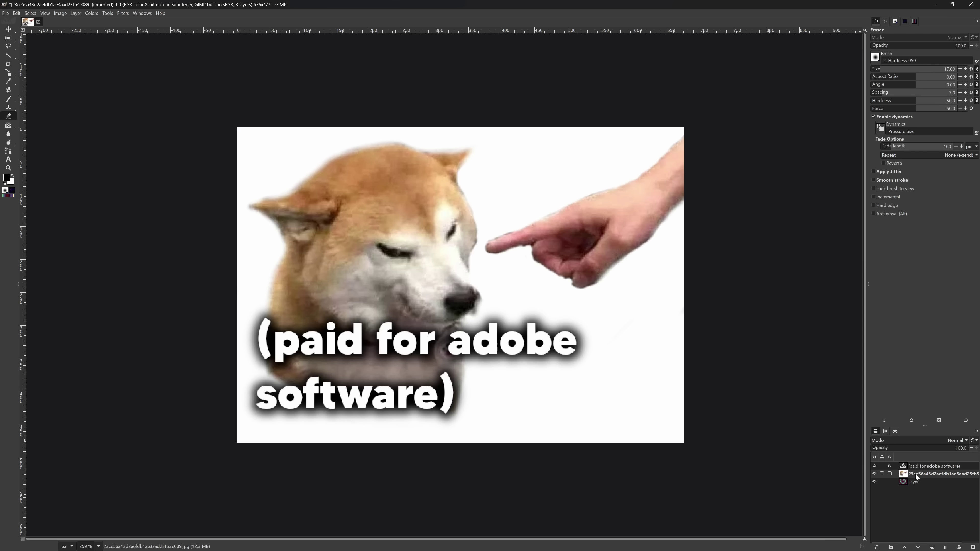
# Back in GIMP, add an alpha channel to the dog photo layer
pyautogui.rightClick(916, 473)
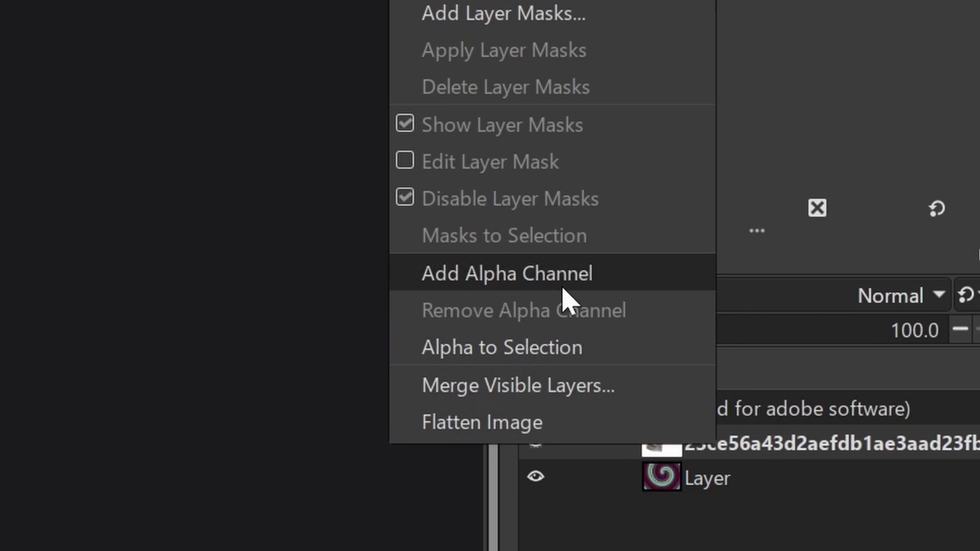
pyautogui.click(881, 438)
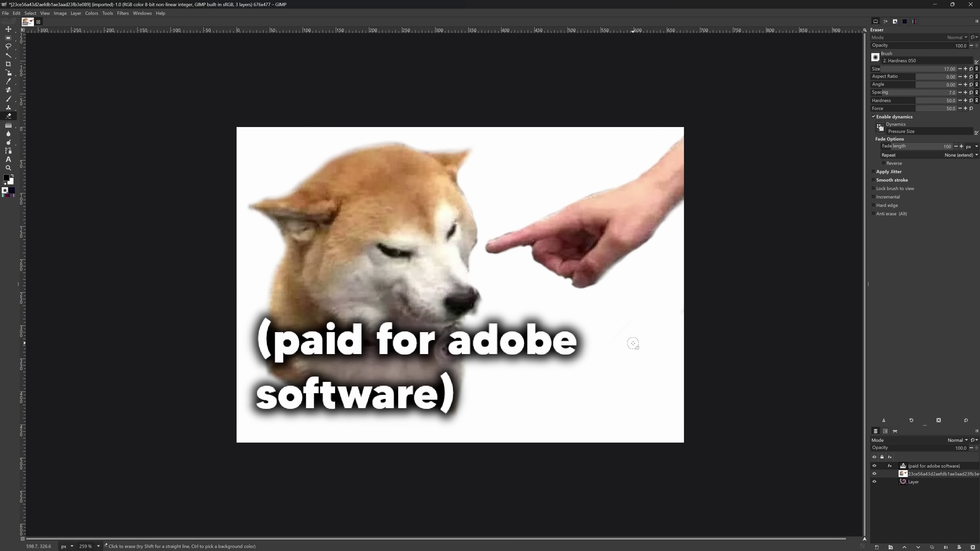
# Fuzzy-select the white background of the dog photo with the threshold lowered to 4.1
pyautogui.click(8, 55)
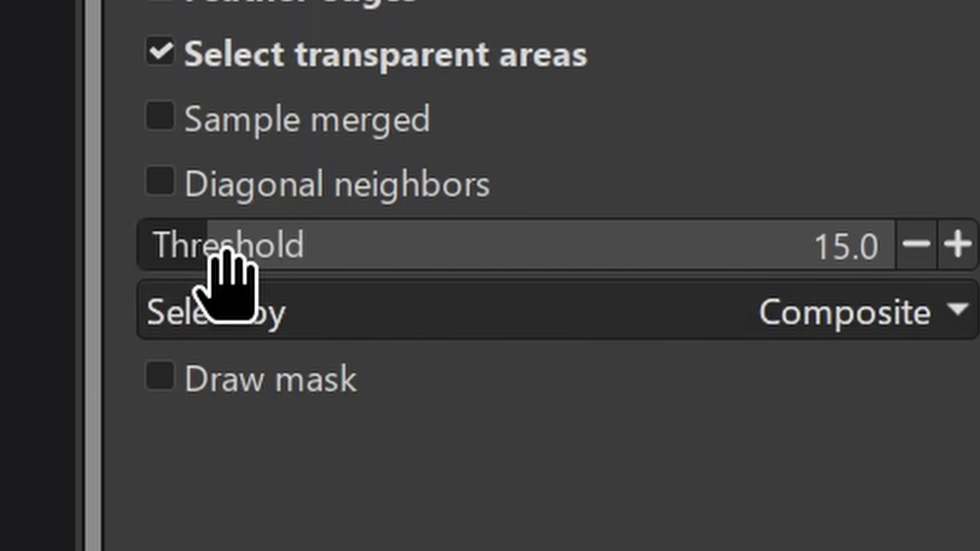
pyautogui.moveTo(230, 251); pyautogui.dragTo(153, 251)
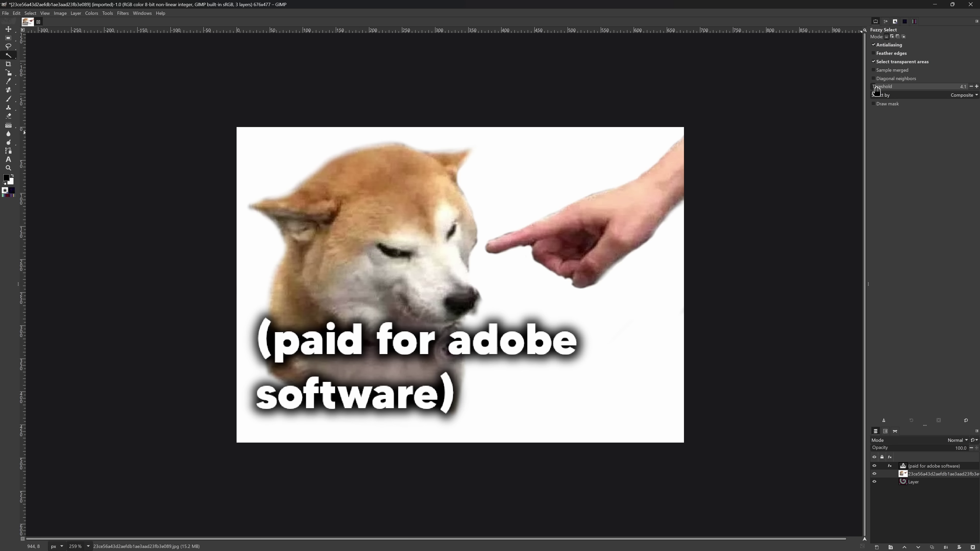
pyautogui.click(546, 157)
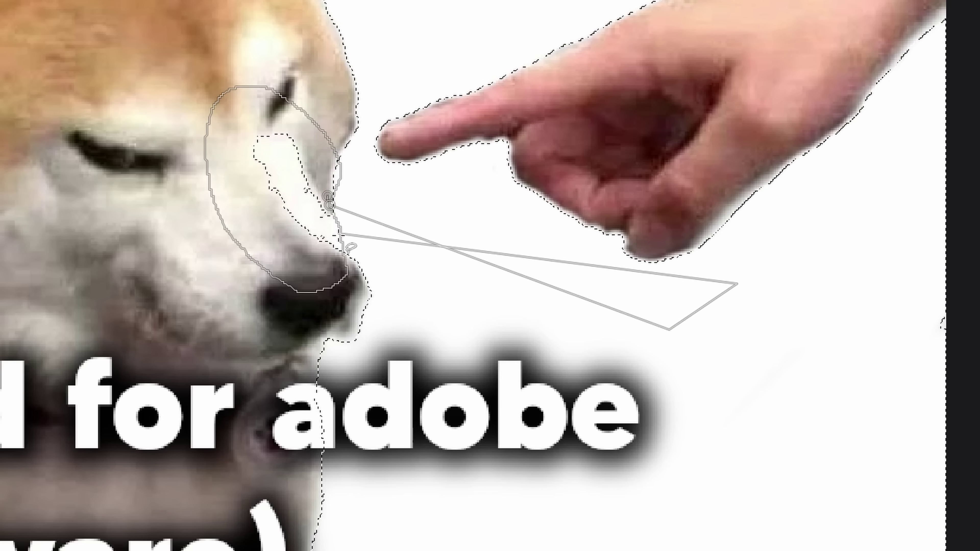
# Subtract the stray patch on the dog's muzzle from the selection with Free Select, delete the selected background and deselect
pyautogui.click(340, 244)
pyautogui.click(335, 205)
pyautogui.click(387, 280)
pyautogui.click(535, 355)
pyautogui.click(508, 233)
pyautogui.press('Return')
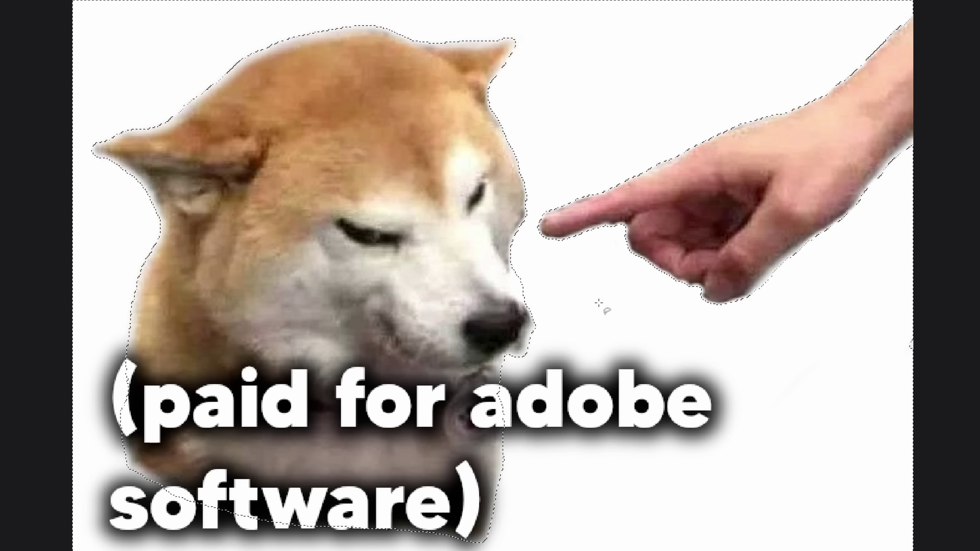
pyautogui.press('Delete')
pyautogui.hotkey('ctrl', 'd')
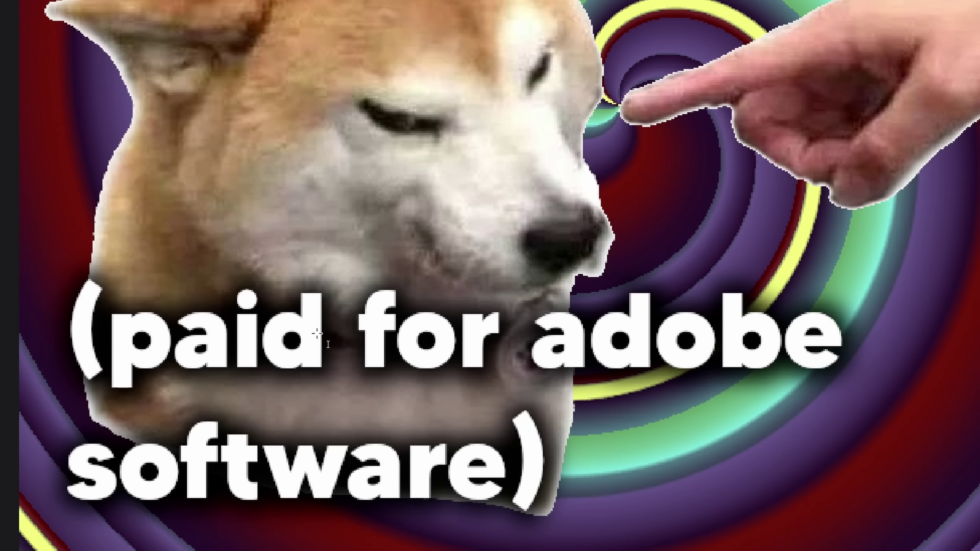
# Change the caption text to "(used gimp)"
pyautogui.moveTo(303, 406); pyautogui.dragTo(157, 421)
pyautogui.press('BackSpace')
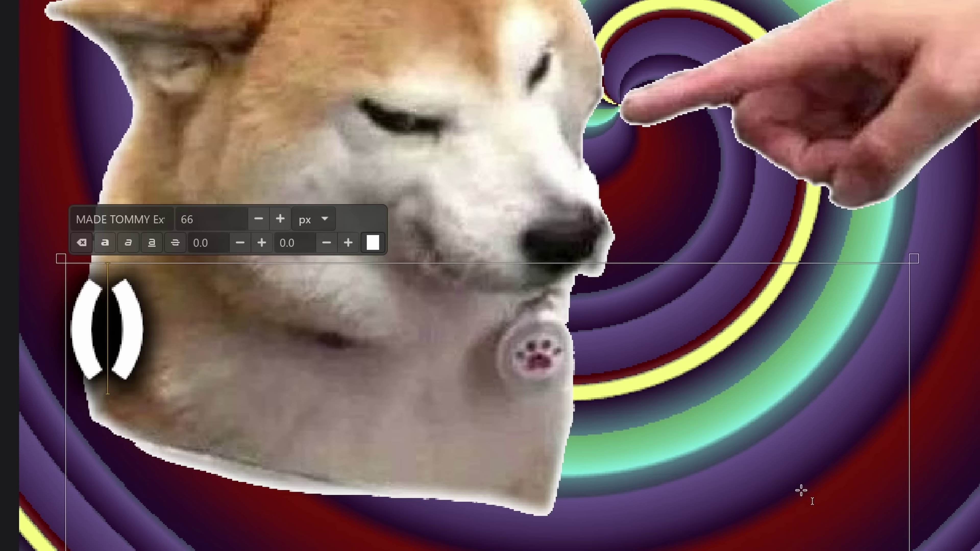
pyautogui.write('used gimp')
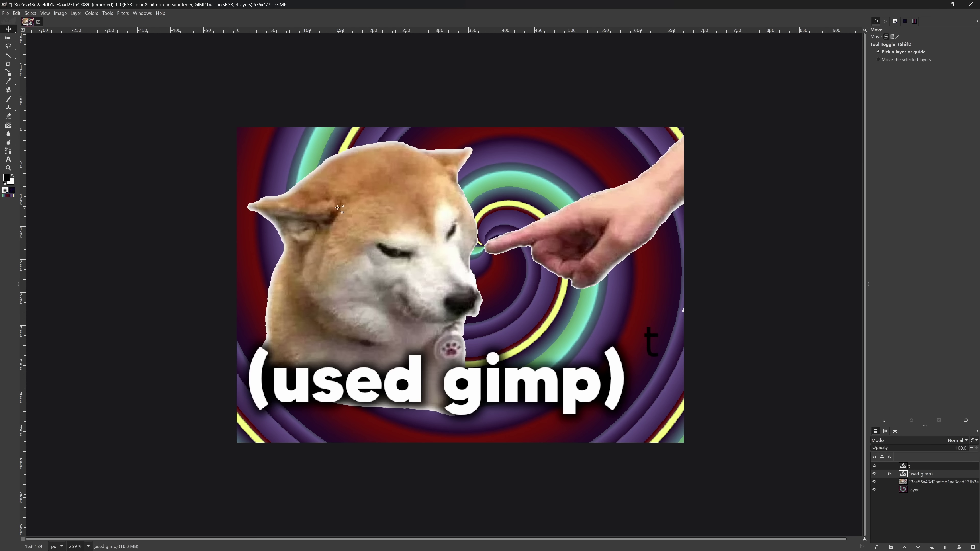
# Create a new 1920 x 1080 px image and bring in Doge_Awooga.png as a layer
pyautogui.click(5, 13)
pyautogui.click(16, 20)
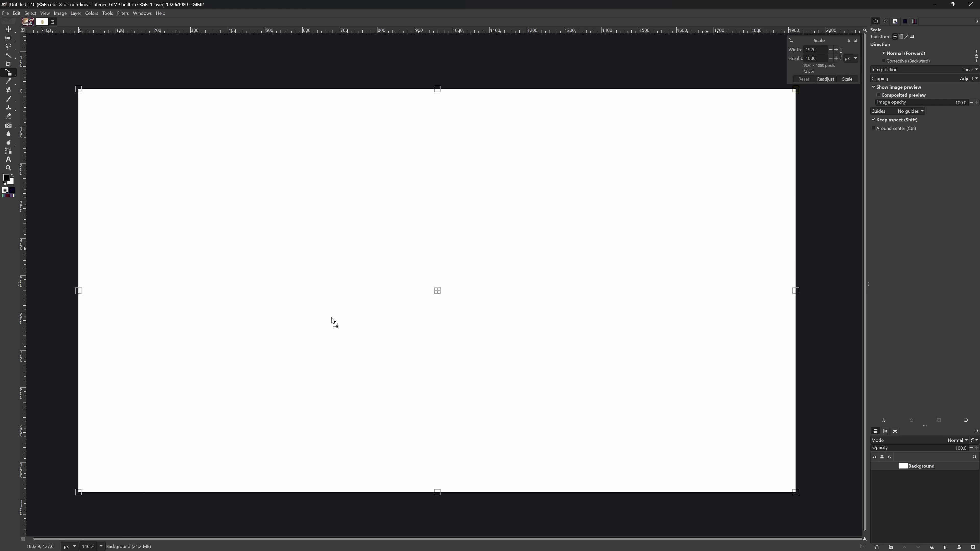
pyautogui.click(473, 344)
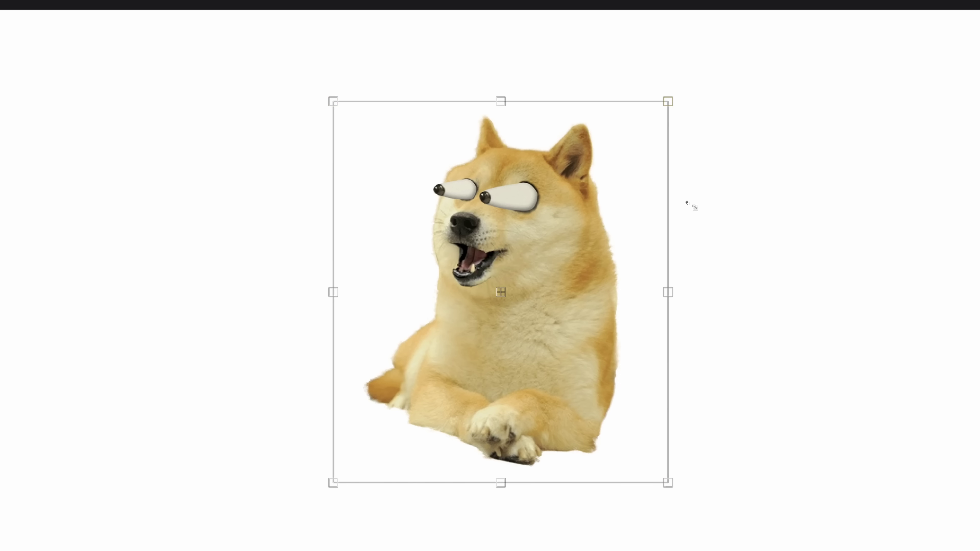
# Flip the doge layer horizontally and scale it up to fill the left part of the canvas
pyautogui.rightClick(478, 294)
pyautogui.moveTo(527, 387)
pyautogui.moveTo(563, 409)
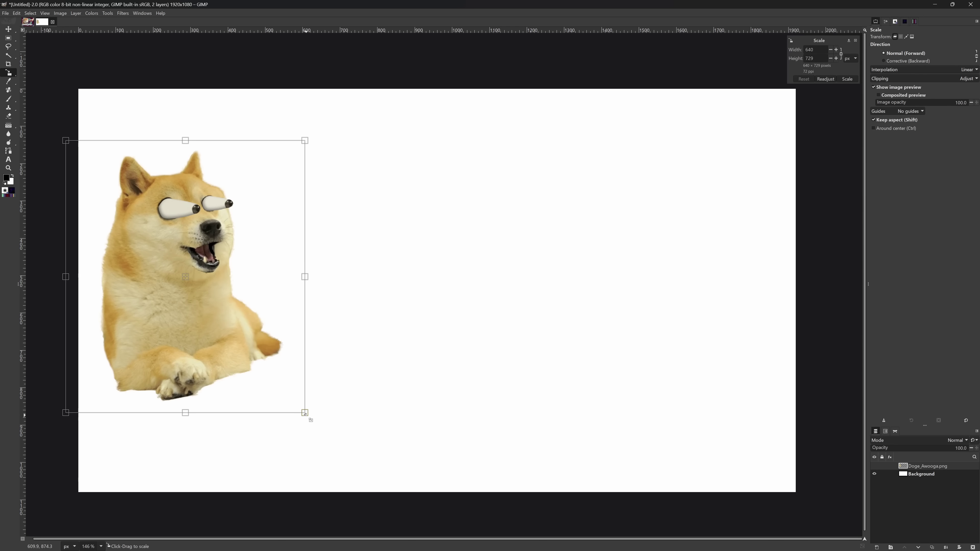
pyautogui.moveTo(305, 414); pyautogui.dragTo(513, 548)
pyautogui.press('Return')
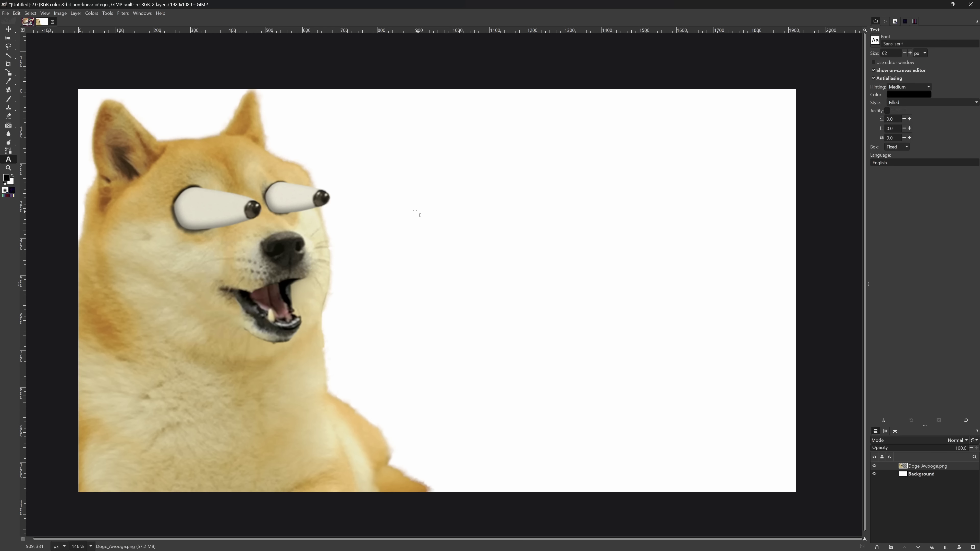
# Add the text "GIMP 3.0" beside the doge's face and enlarge its text box toward the canvas's right edge
pyautogui.click(398, 191)
pyautogui.write('GIMP 3.0')
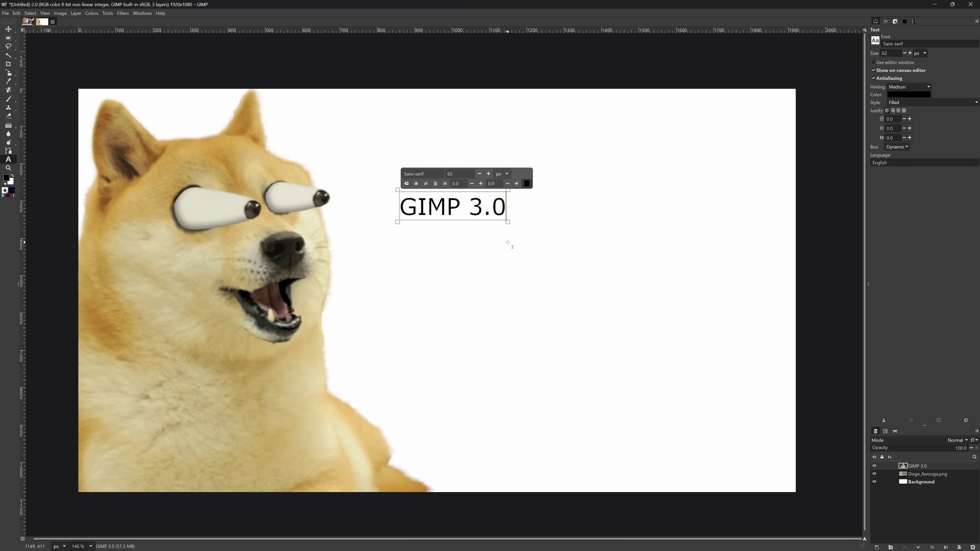
pyautogui.moveTo(508, 222); pyautogui.dragTo(727, 350)
# Set the "GIMP 3.0" text in the MADE TOMMY font at 286 px and shift the doge slightly left
pyautogui.hotkey('ctrl', 'a')
pyautogui.scroll(7, 460, 174)
pyautogui.scroll(3, 447, 173)
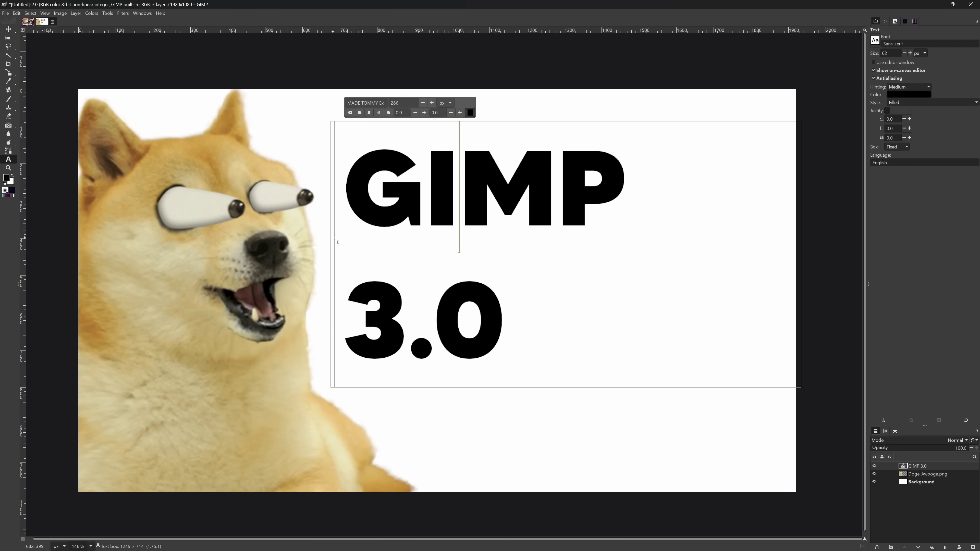
pyautogui.moveTo(334, 235); pyautogui.dragTo(286, 235)
pyautogui.click(8, 28)
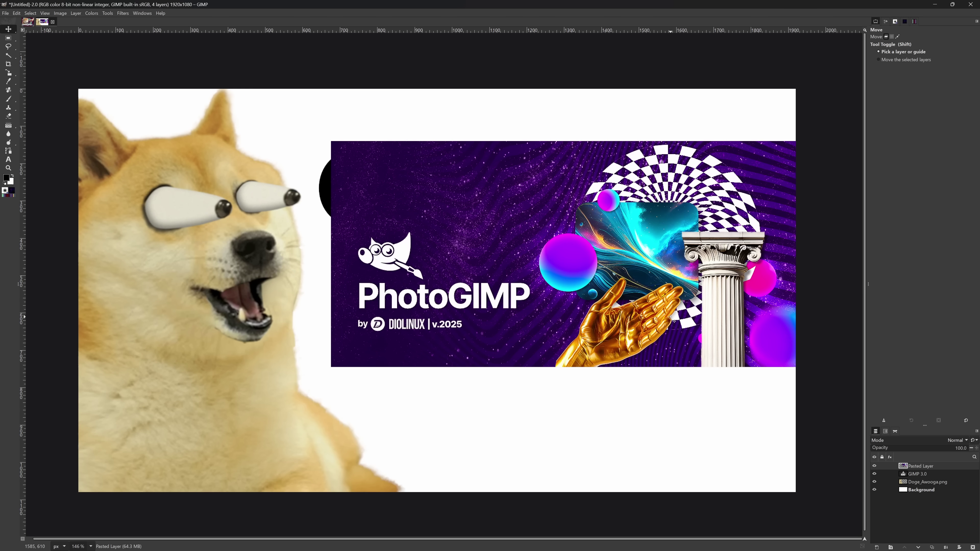
# Place the pasted PhotoGIMP artwork beneath the doge layer and enlarge it until its starry purple area covers the canvas
pyautogui.moveTo(670, 319); pyautogui.dragTo(531, 317)
pyautogui.moveTo(929, 480); pyautogui.dragTo(931, 490)
pyautogui.hotkey('shift', 's')
pyautogui.click(617, 370)
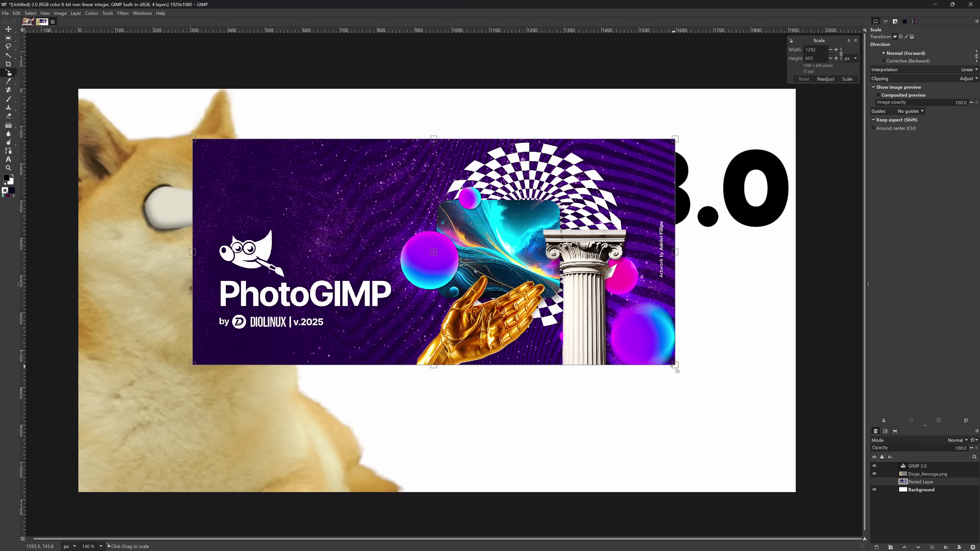
pyautogui.moveTo(674, 365); pyautogui.dragTo(790, 444)
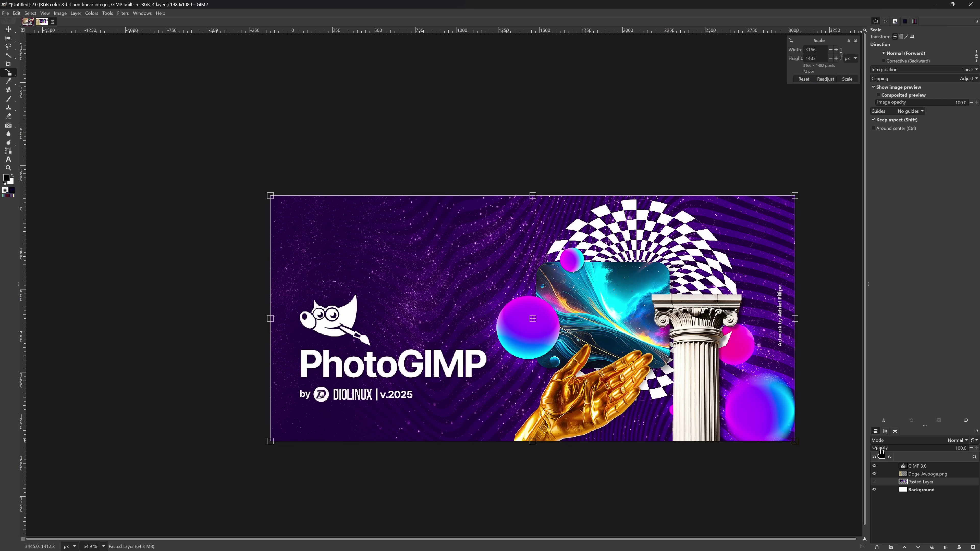
pyautogui.moveTo(920, 488); pyautogui.dragTo(926, 483)
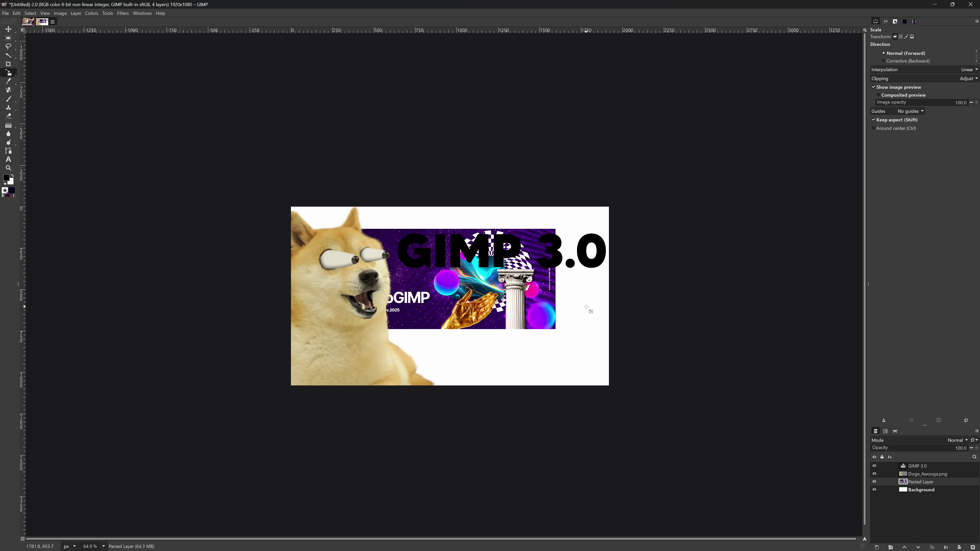
pyautogui.moveTo(584, 296); pyautogui.dragTo(690, 231)
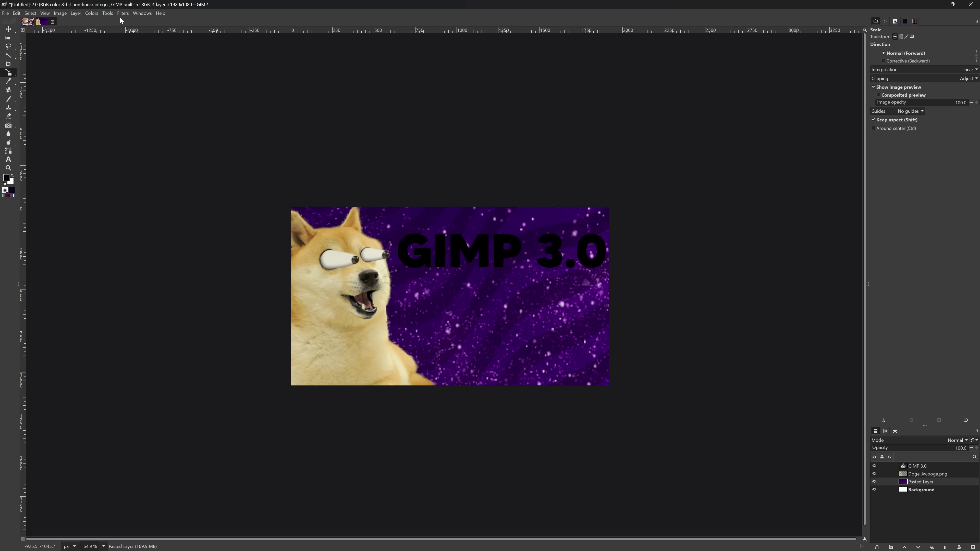
# Apply a strong Gaussian Blur to the purple background layer and select the doge layer
pyautogui.click(121, 14)
pyautogui.moveTo(166, 55)
pyautogui.click(241, 64)
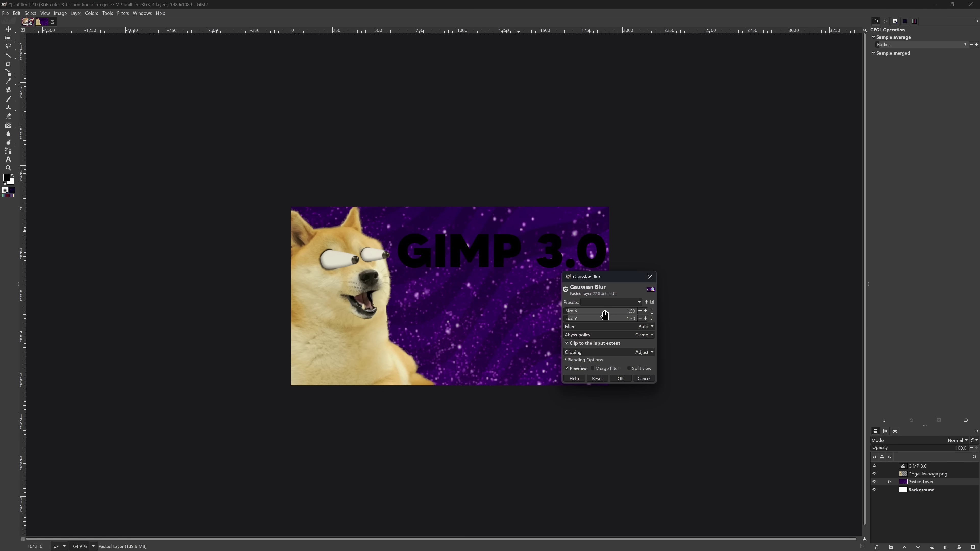
pyautogui.moveTo(603, 313); pyautogui.dragTo(586, 315)
pyautogui.click(620, 379)
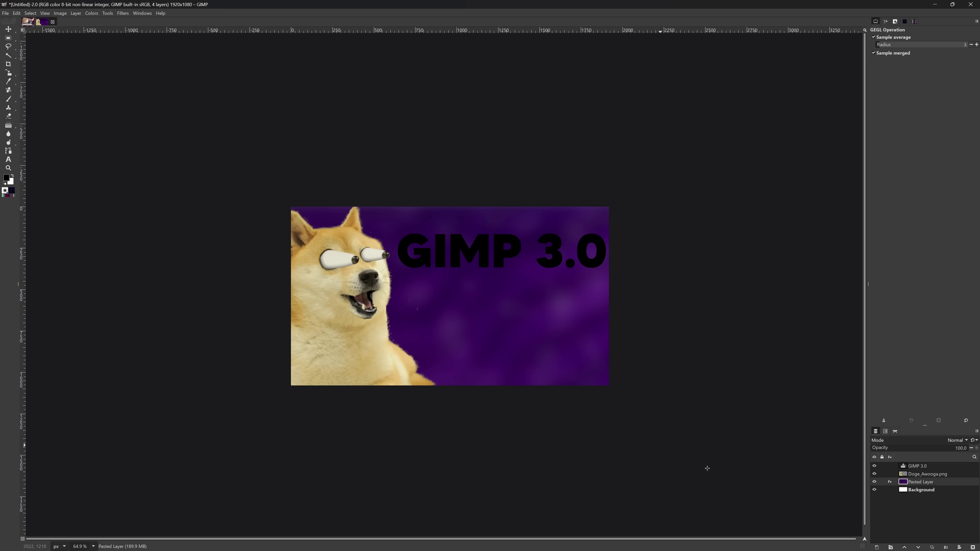
pyautogui.press('m')
pyautogui.scroll(5, 401, 333)
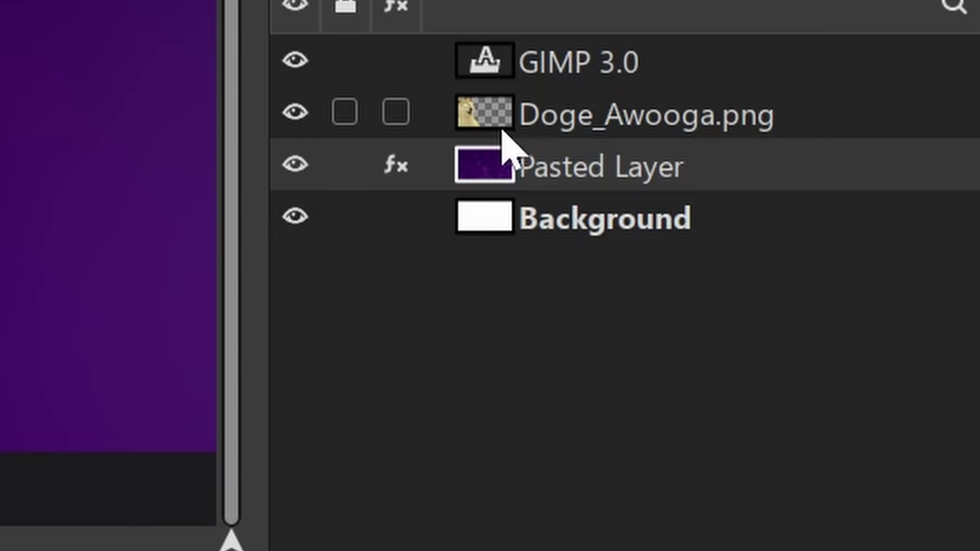
pyautogui.click(906, 476)
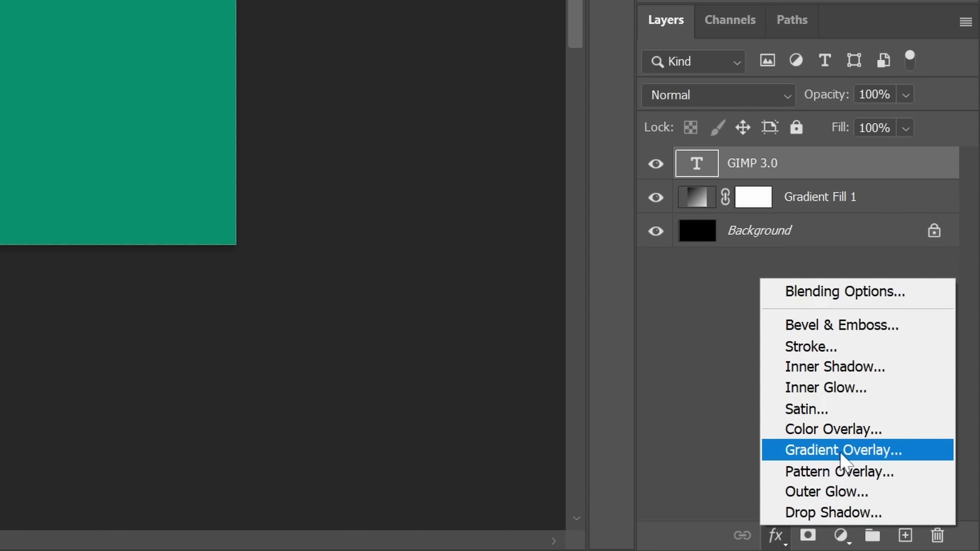
# In Photoshop, add a Stroke to the "GIMP 3.0" text, trying gradient and pattern fills and a larger size
pyautogui.click(857, 345)
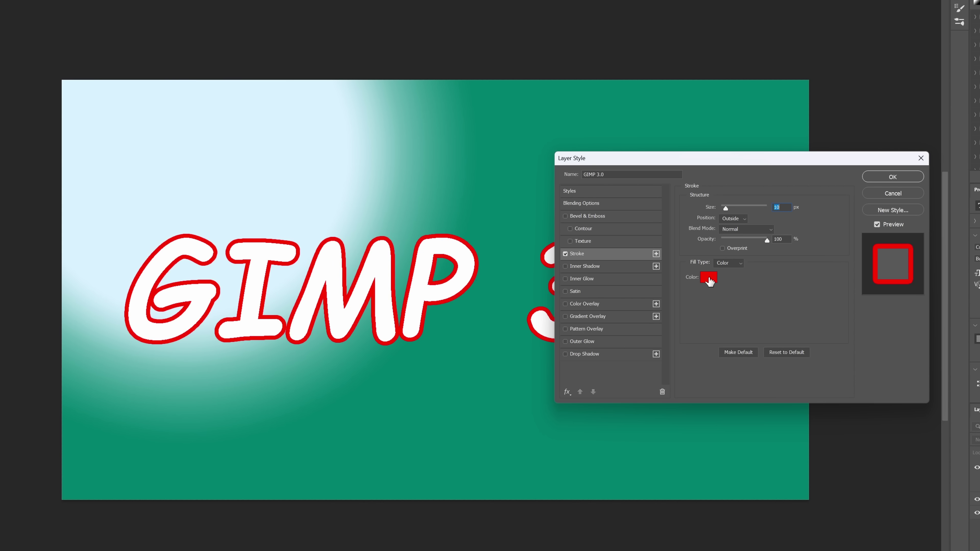
pyautogui.click(709, 277)
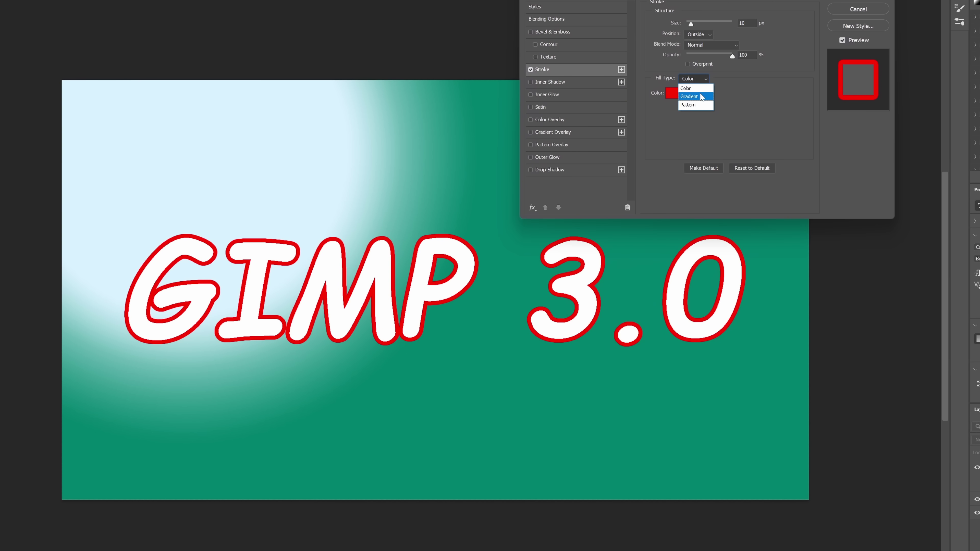
pyautogui.click(686, 98)
pyautogui.click(707, 78)
pyautogui.click(693, 103)
pyautogui.moveTo(691, 24)
pyautogui.mouseDown()
pyautogui.moveTo(734, 26)
pyautogui.moveTo(716, 37)
pyautogui.moveTo(731, 43)
pyautogui.mouseUp()
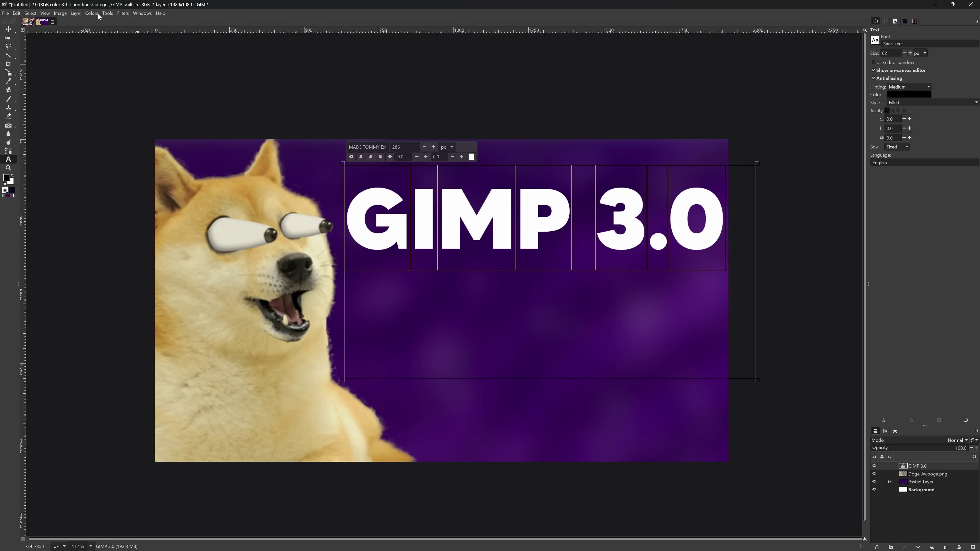
pyautogui.click(75, 14)
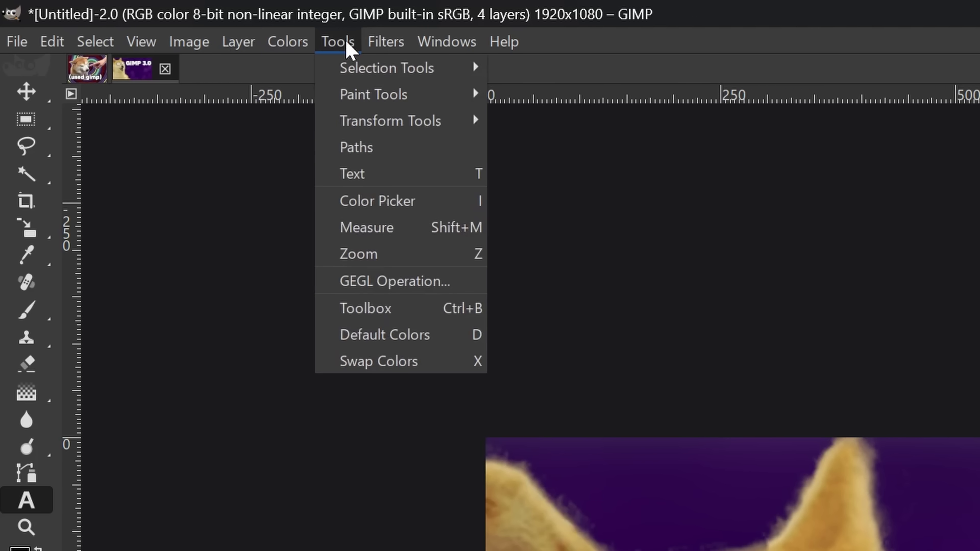
pyautogui.moveTo(390, 50)
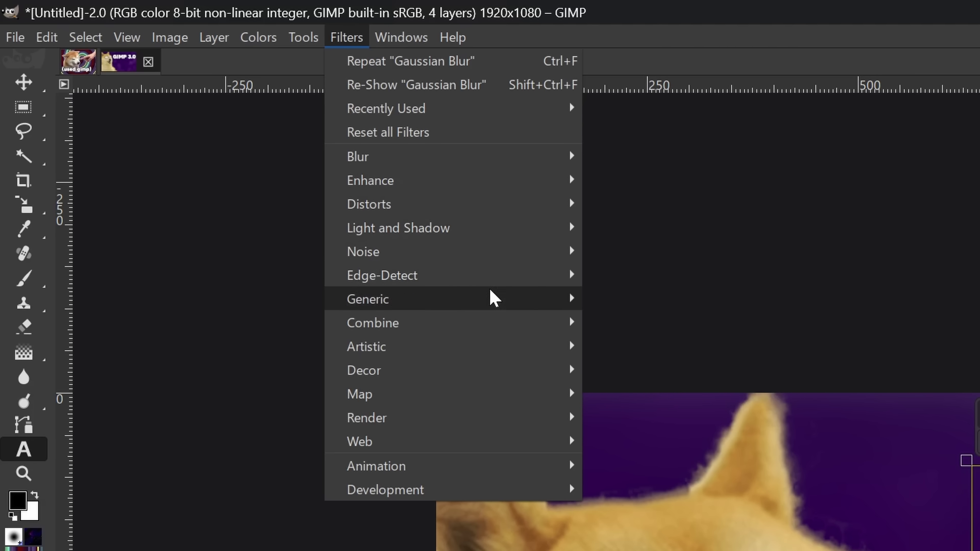
pyautogui.moveTo(266, 39)
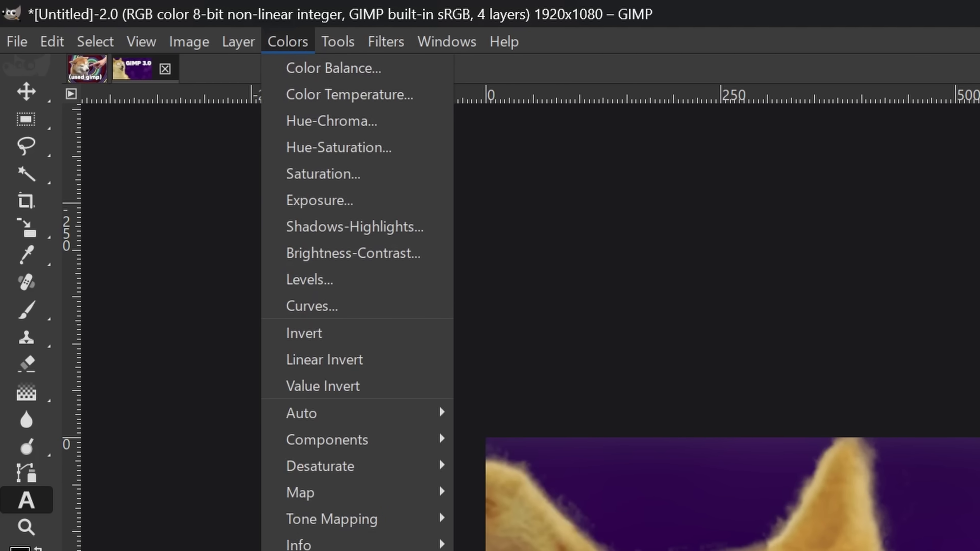
pyautogui.moveTo(338, 41)
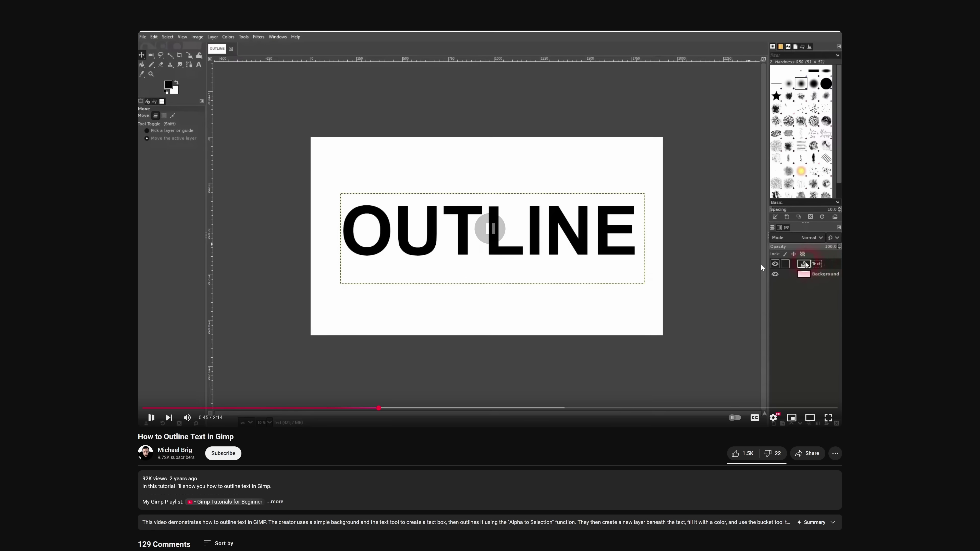
# Switch to the browser, search for "gimp 3 apply outline to text" and open a video on outlining text
pyautogui.click(773, 284)
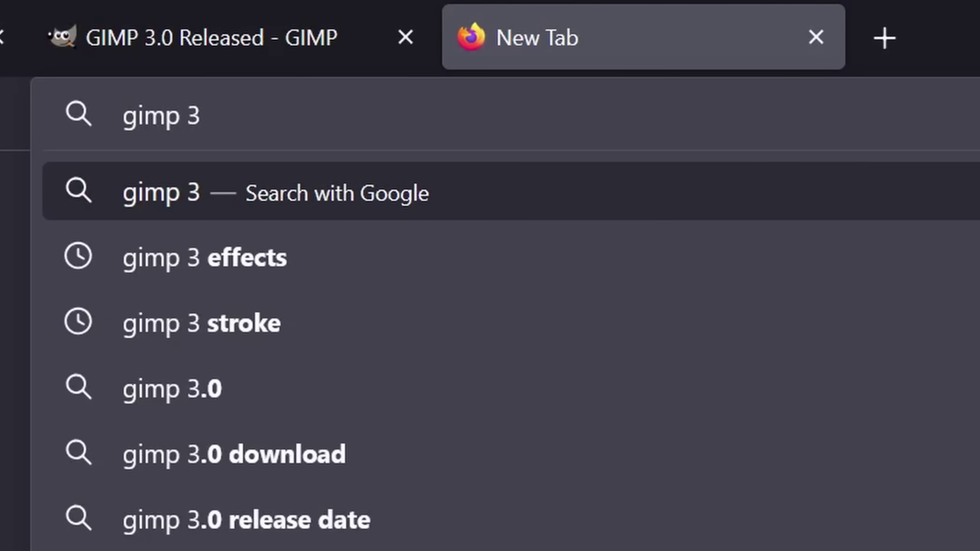
pyautogui.write('apply outline to text')
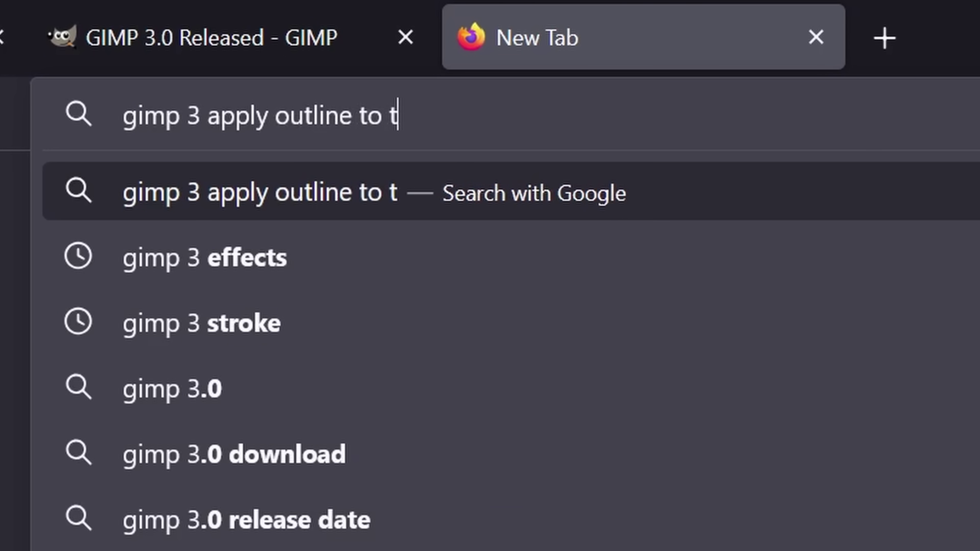
pyautogui.press('Return')
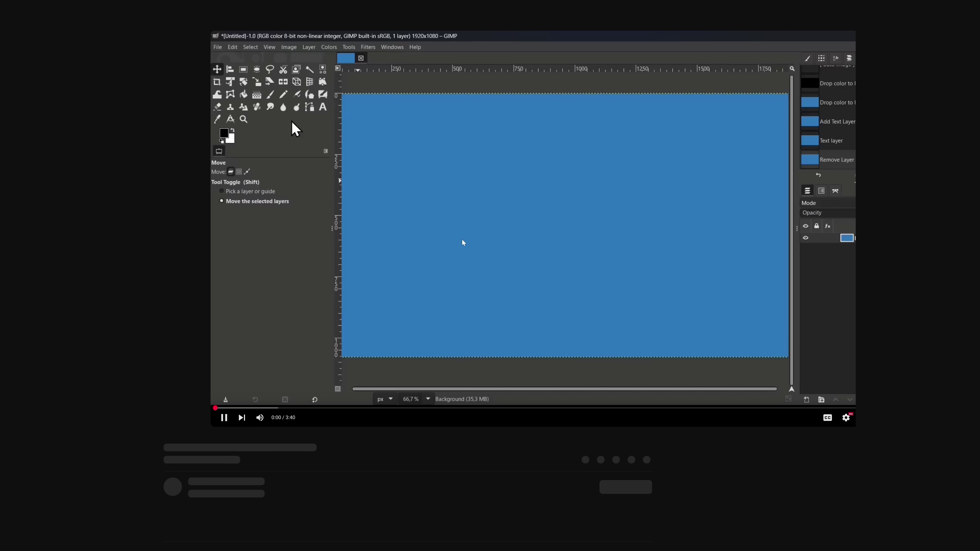
pyautogui.click(319, 217)
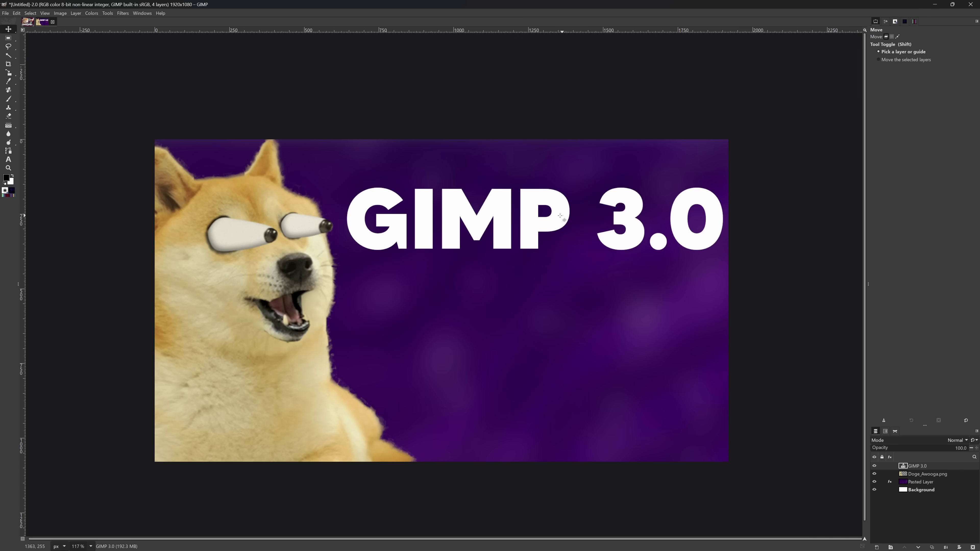
# Back in GIMP, style the "GIMP 3.0" text as Outlined and filled with a solid red (ff0000) outline
pyautogui.press('t')
pyautogui.click(586, 213)
pyautogui.hotkey('ctrl', 'a')
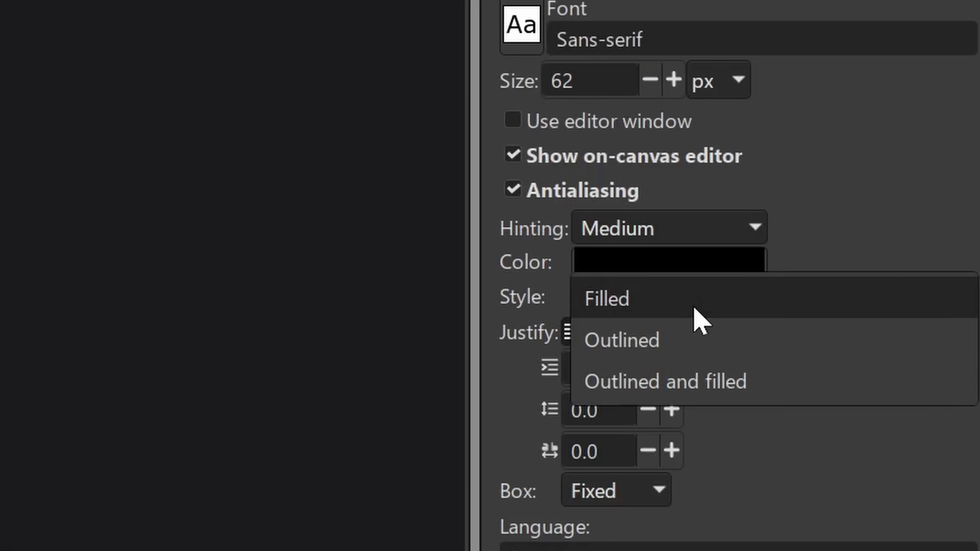
pyautogui.click(694, 309)
pyautogui.click(679, 296)
pyautogui.click(679, 381)
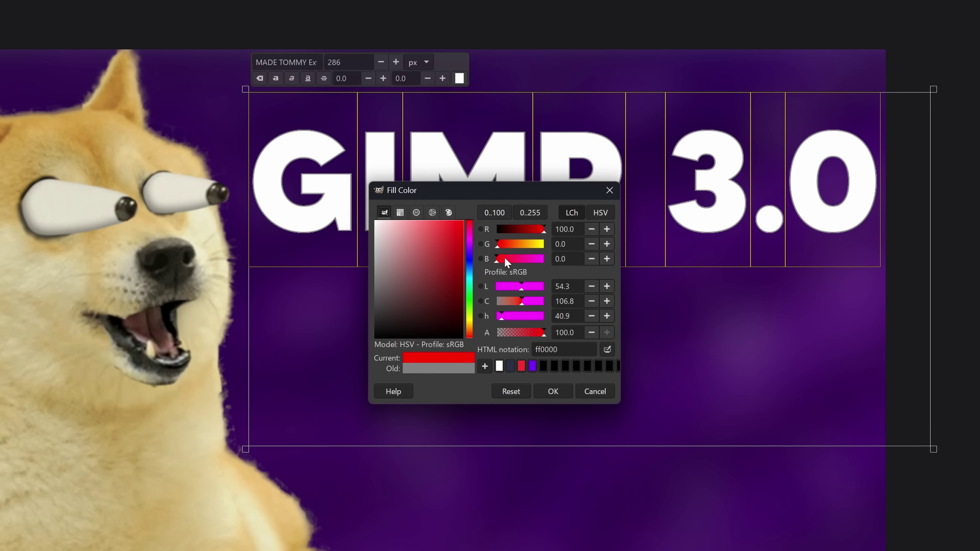
pyautogui.click(565, 386)
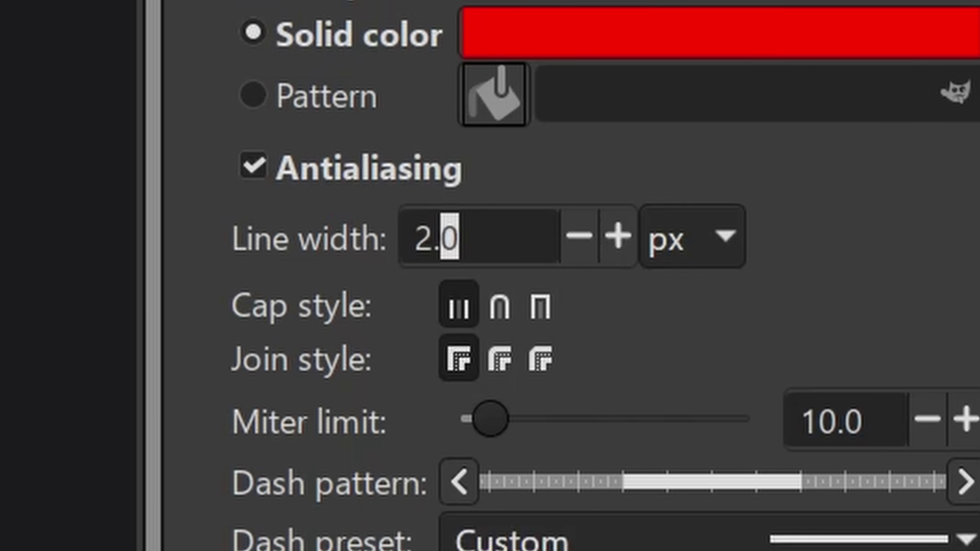
# Set the text outline's line width to 10 px and raise it to 20 px
pyautogui.click(438, 237)
pyautogui.press('BackSpace')
pyautogui.write('10')
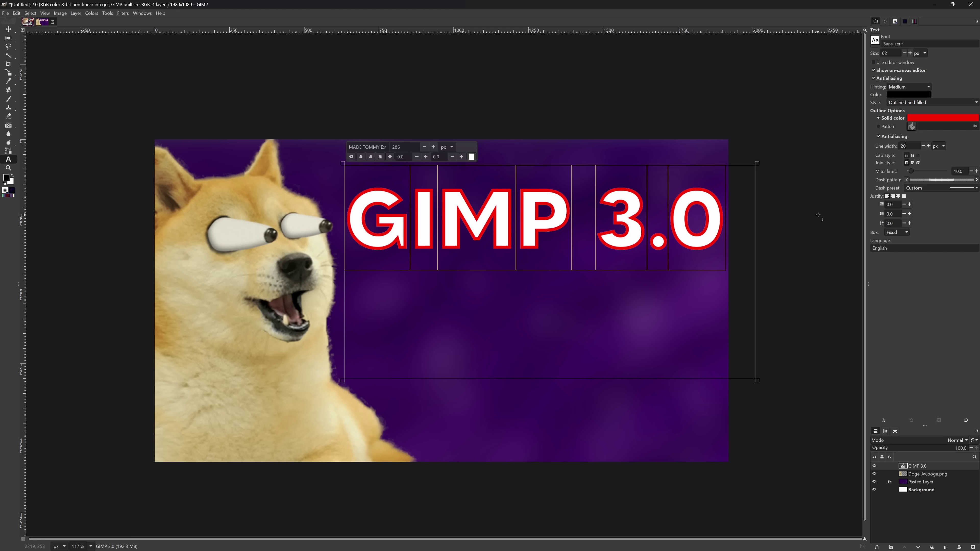
pyautogui.press('Return')
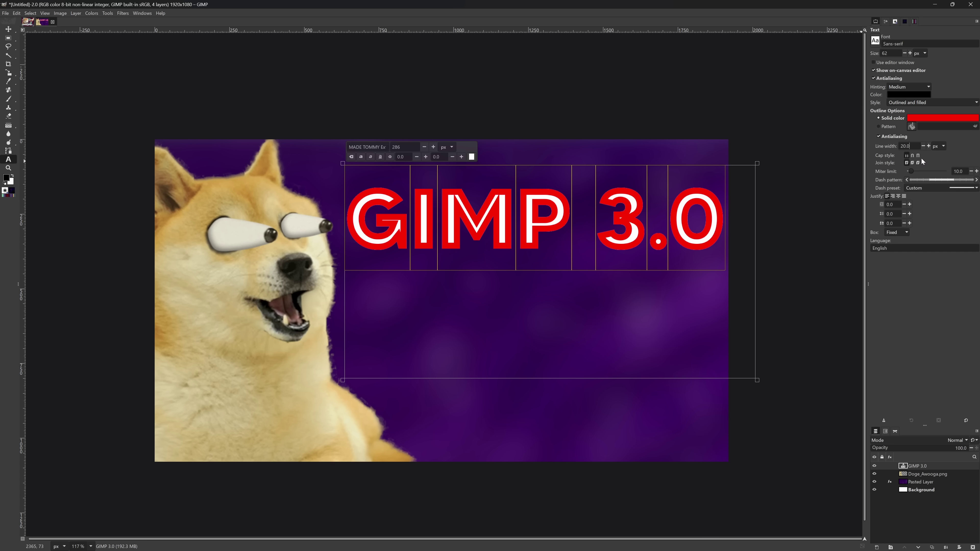
pyautogui.click(892, 103)
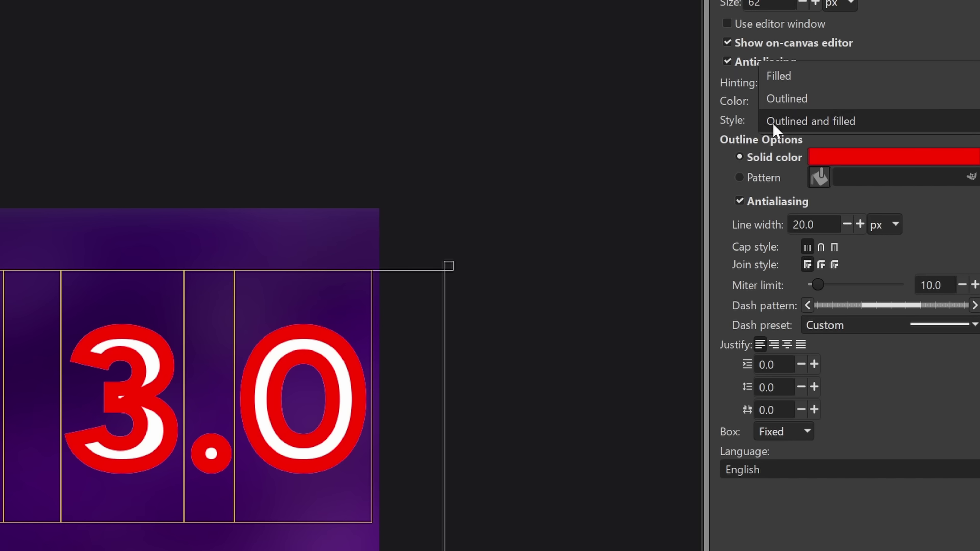
pyautogui.click(773, 128)
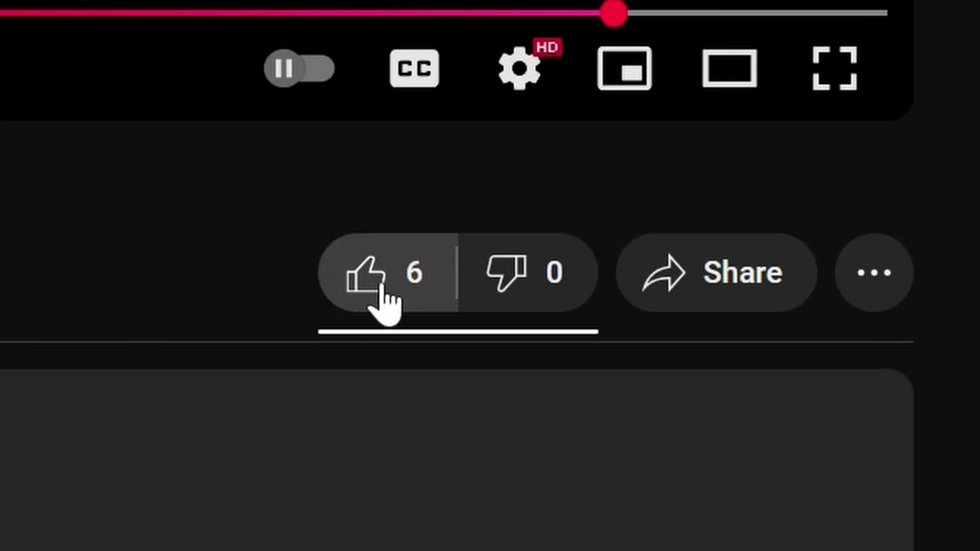
pyautogui.click(749, 457)
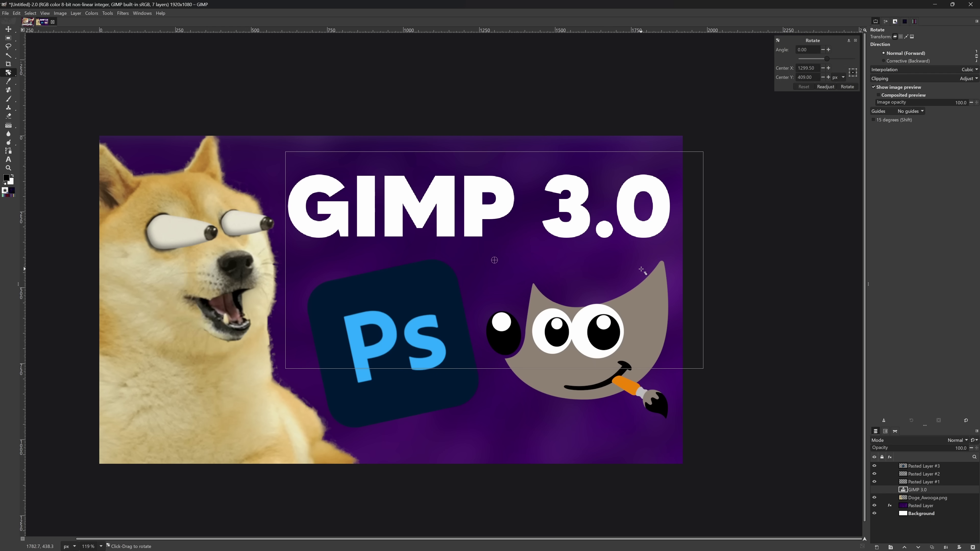
# Select the GIMP mascot's layer (Pasted Layer #2) and rotate it slightly clockwise
pyautogui.moveTo(654, 272); pyautogui.dragTo(635, 330)
pyautogui.press('Escape')
pyautogui.click(921, 476)
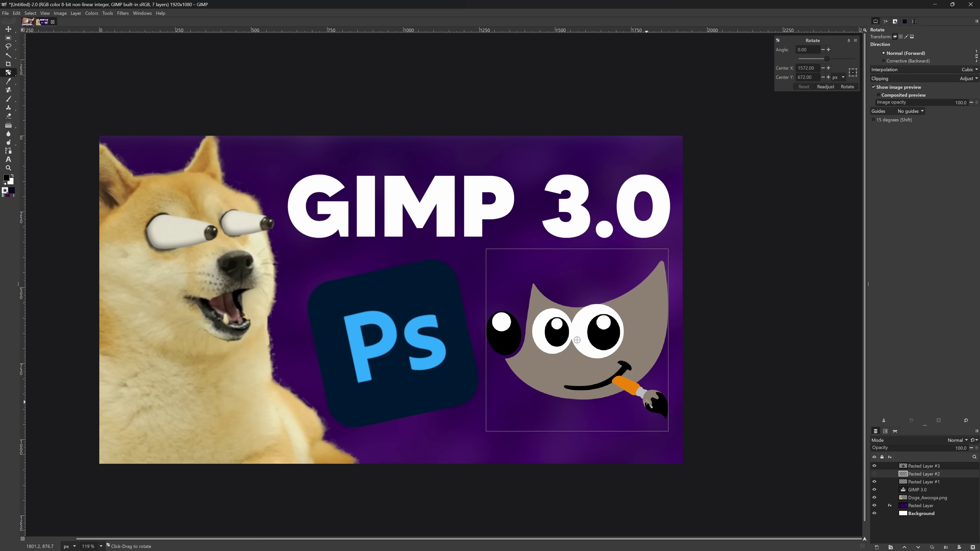
pyautogui.moveTo(648, 403); pyautogui.dragTo(652, 420)
pyautogui.click(8, 31)
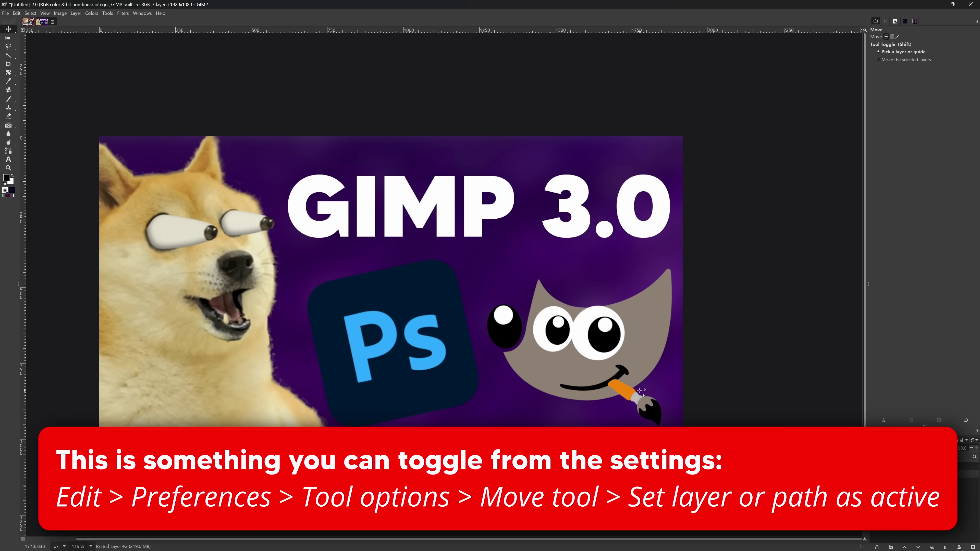
# Paste the red brush stroke over the logos, try deleting its surrounding background with Fuzzy Select, and undo the deletion
pyautogui.hotkey('ctrl', 'v')
pyautogui.moveTo(551, 358); pyautogui.dragTo(398, 309)
pyautogui.press('u')
pyautogui.click(320, 250)
pyautogui.press('Delete')
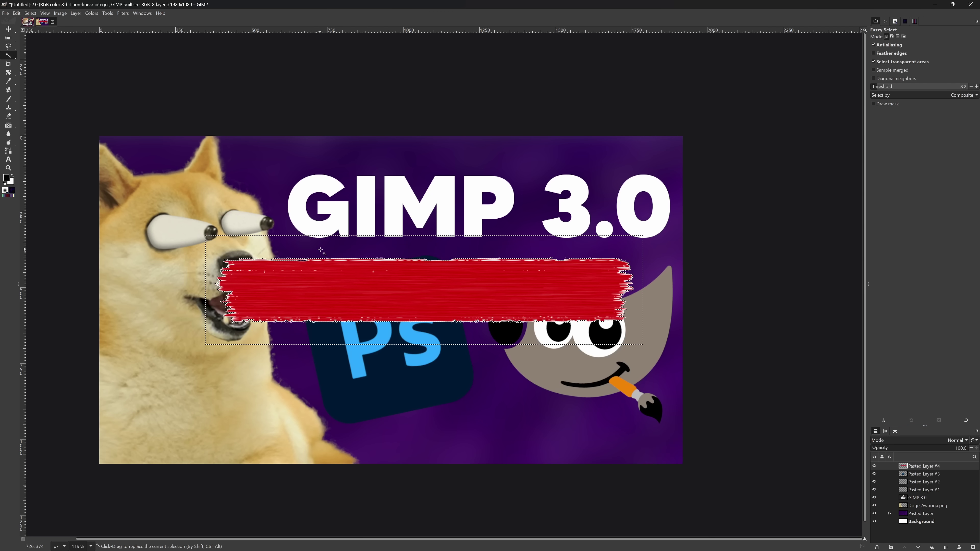
pyautogui.hotkey('ctrl', 'z')
pyautogui.click(123, 13)
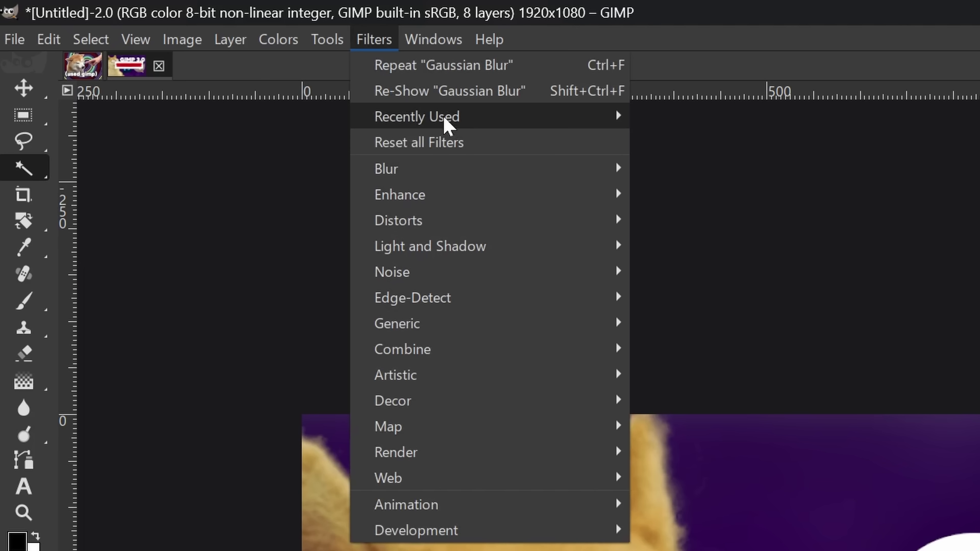
pyautogui.moveTo(108, 13)
pyautogui.moveTo(146, 26)
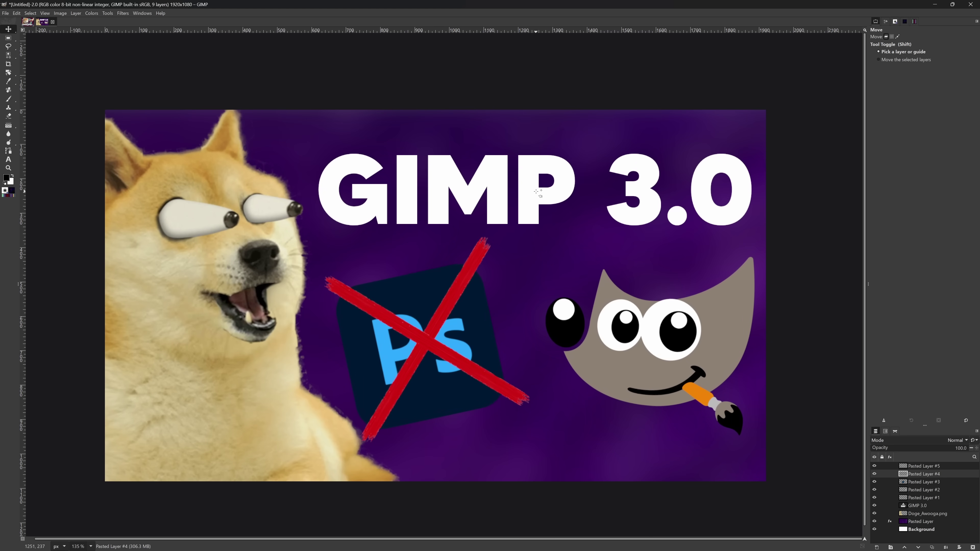
# Move the "GIMP 3.0" text up and slightly to the left, and nudge the Photoshop logo a little
pyautogui.moveTo(538, 192); pyautogui.dragTo(520, 166)
pyautogui.hotkey('shift', 's')
pyautogui.click(619, 174)
pyautogui.click(8, 29)
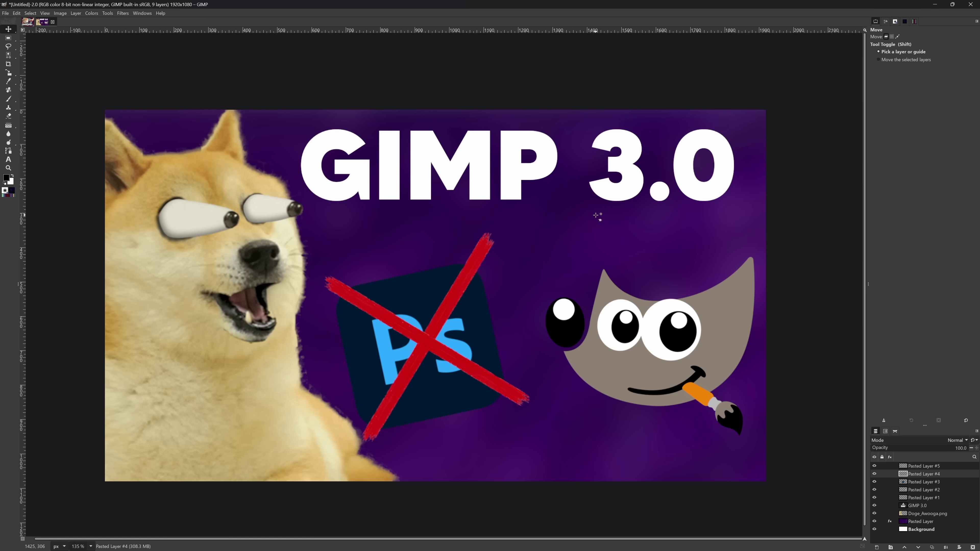
pyautogui.scroll(2, 517, 270)
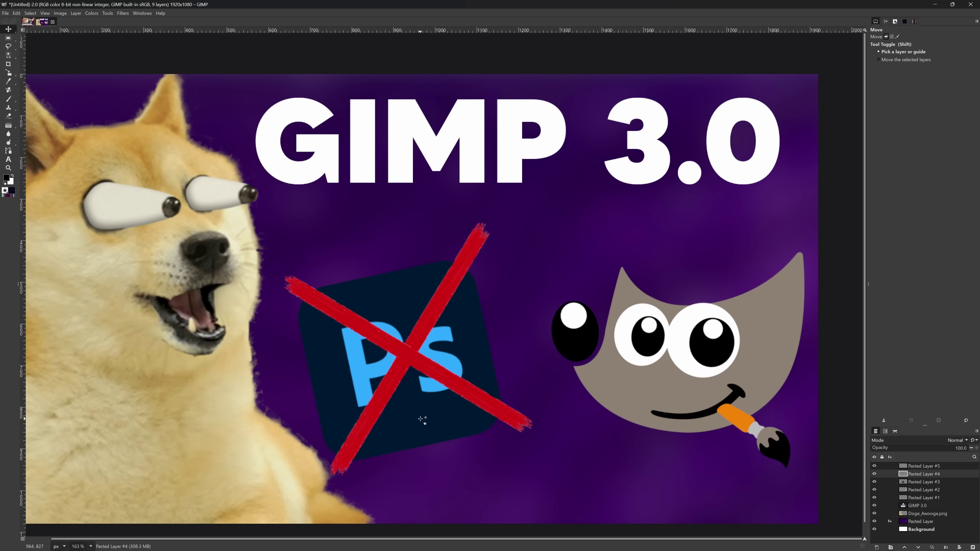
pyautogui.click(919, 481)
pyautogui.moveTo(437, 419); pyautogui.dragTo(431, 416)
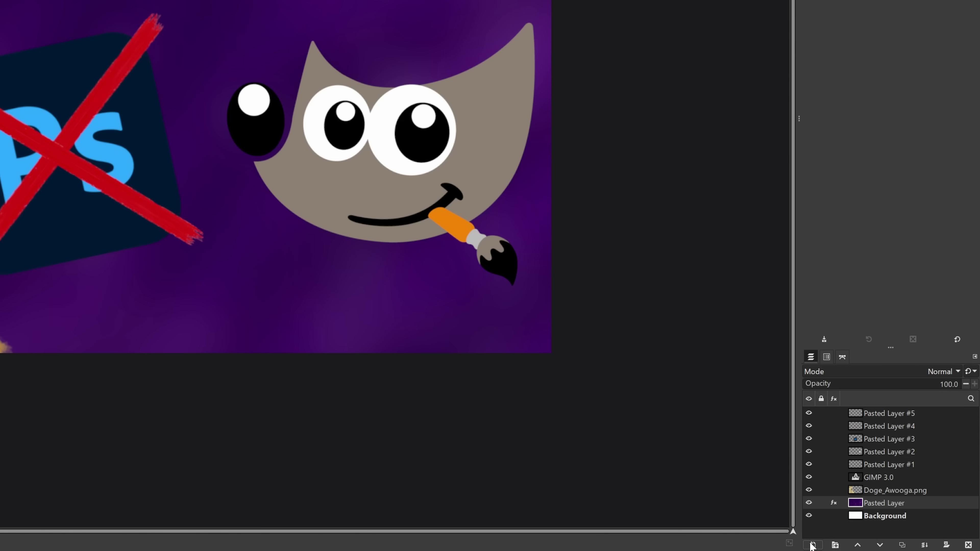
# Add a new empty layer directly above the purple background image layer
pyautogui.click(812, 545)
pyautogui.click(315, 249)
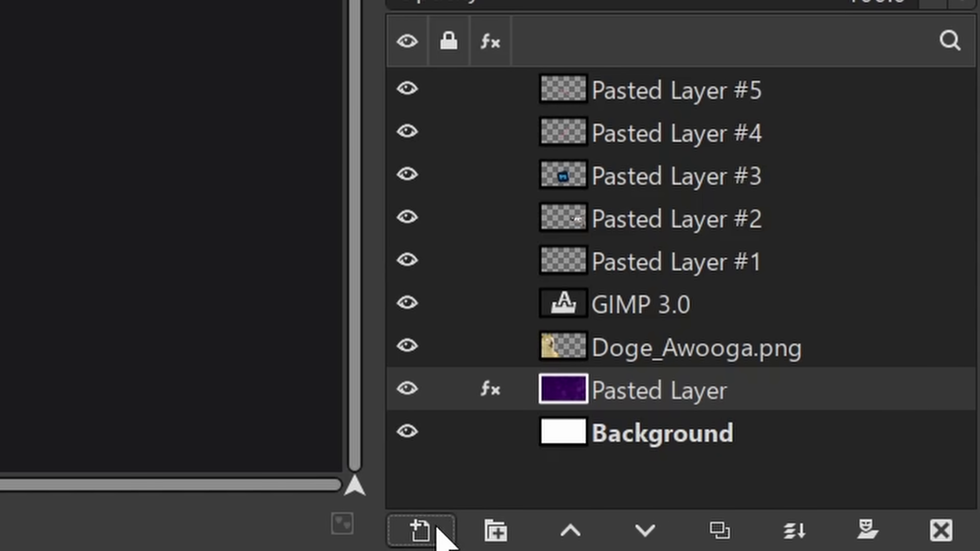
pyautogui.keyDown('shift'); pyautogui.click(435, 529); pyautogui.keyUp('shift')
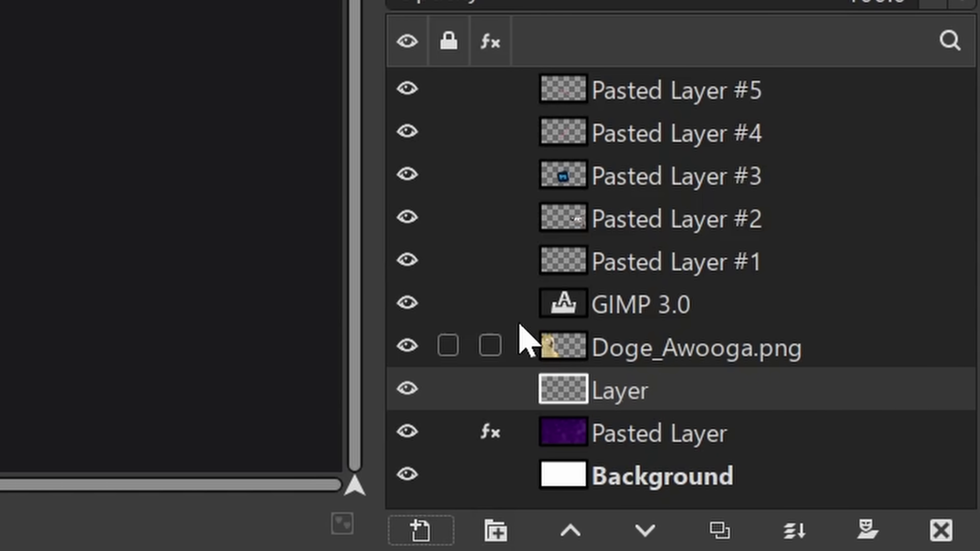
# Try adding two more empty layers above the new one, and delete both
pyautogui.keyDown('shift'); pyautogui.click(417, 528); pyautogui.keyUp('shift')
pyautogui.keyDown('shift'); pyautogui.click(417, 529); pyautogui.keyUp('shift')
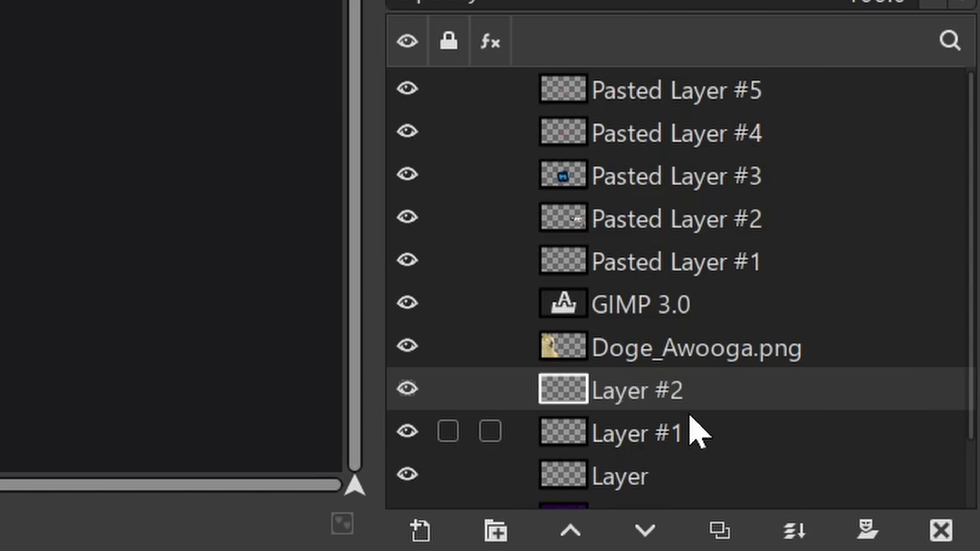
pyautogui.click(942, 532)
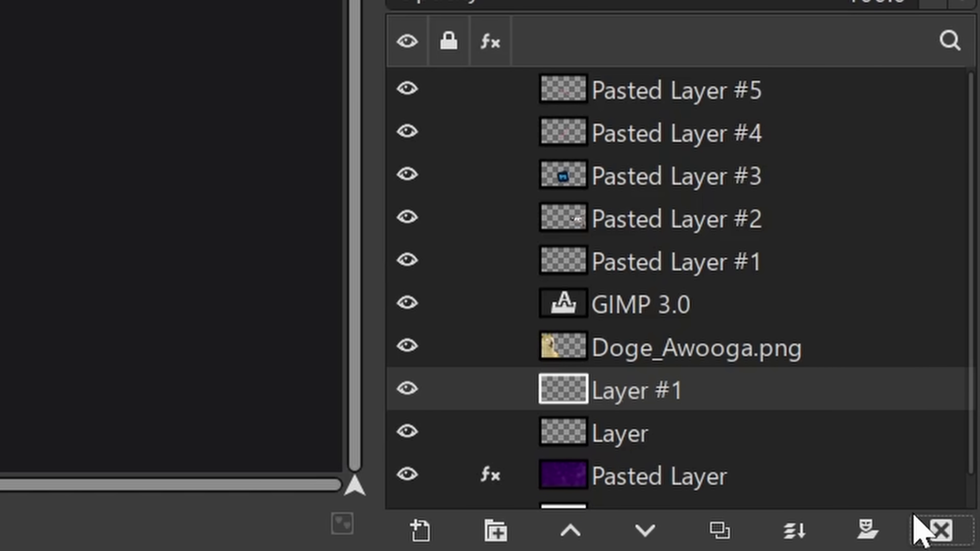
pyautogui.click(939, 532)
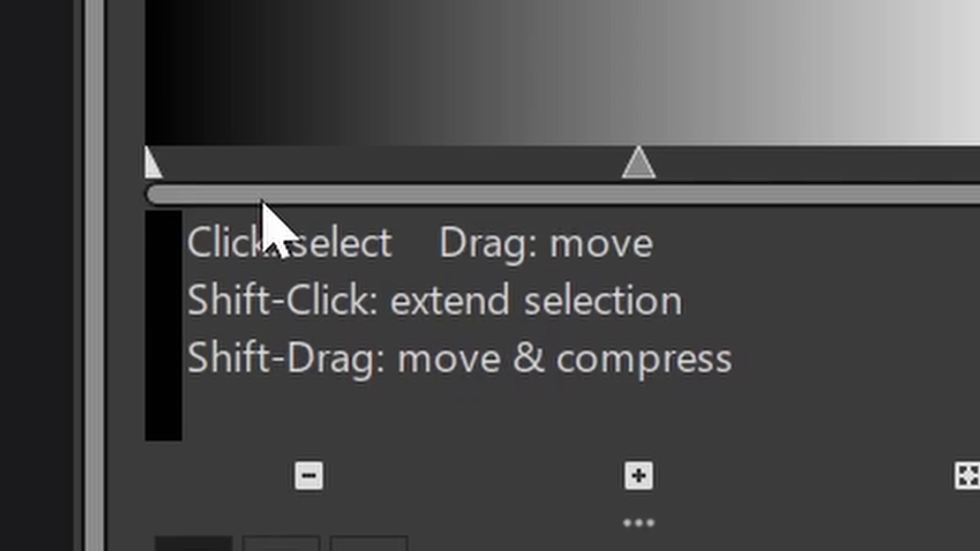
# Draw a radial gradient on the new layer from the Photoshop logo toward the upper right, coloured purple to dark indigo (310e81)
pyautogui.moveTo(810, 185); pyautogui.dragTo(966, 151)
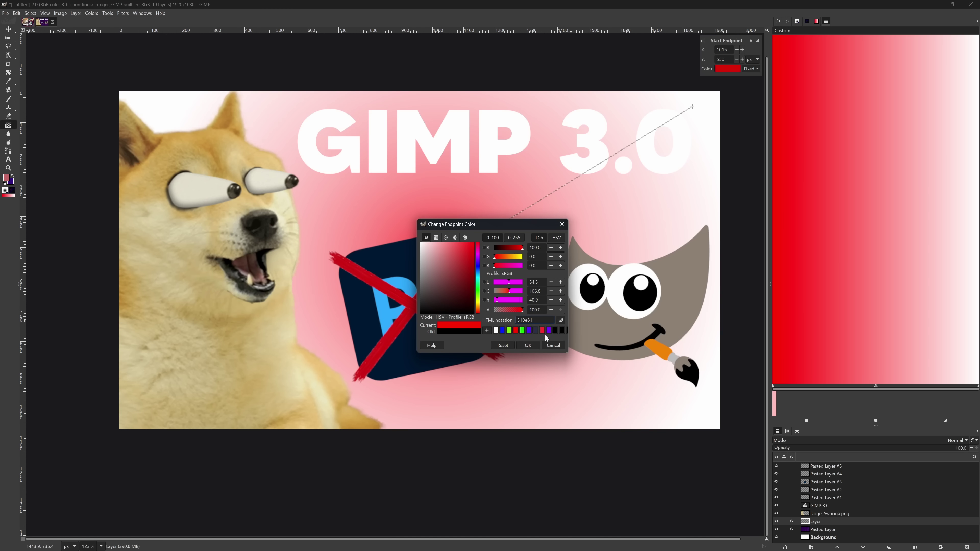
pyautogui.click(528, 345)
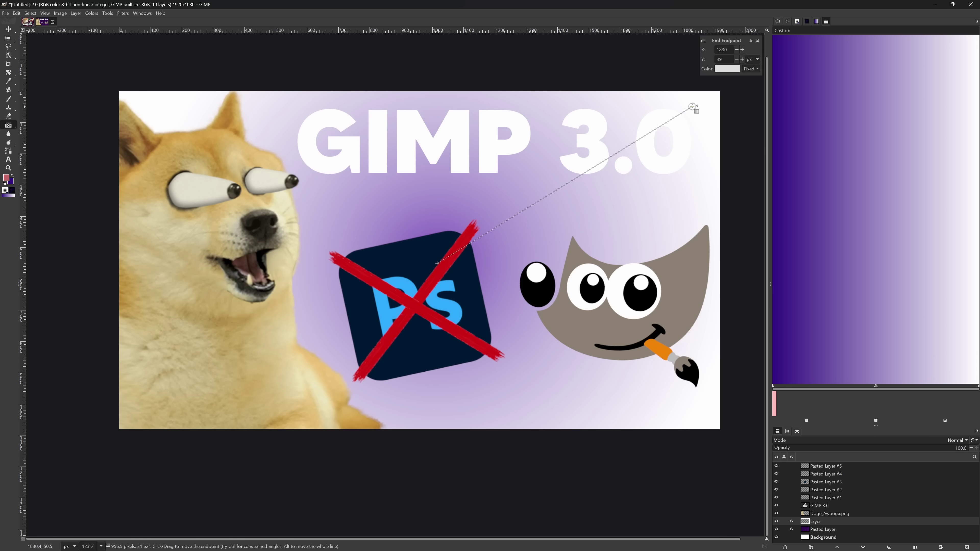
pyautogui.doubleClick(692, 107)
pyautogui.click(531, 330)
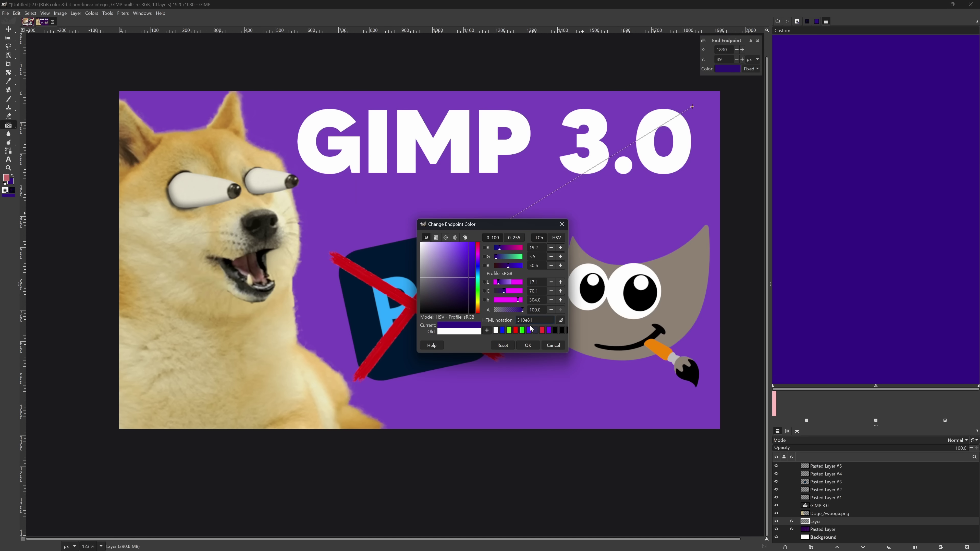
pyautogui.click(528, 345)
# Move the gradient layer to the top of the stack and draw the custom radial gradient about 884 px outward from near the centre
pyautogui.moveTo(806, 524); pyautogui.dragTo(836, 468)
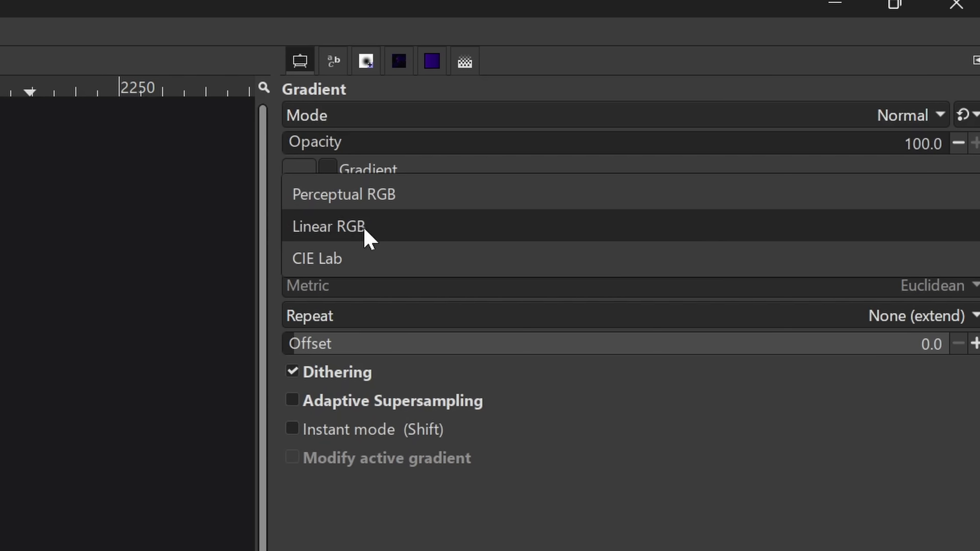
pyautogui.click(368, 195)
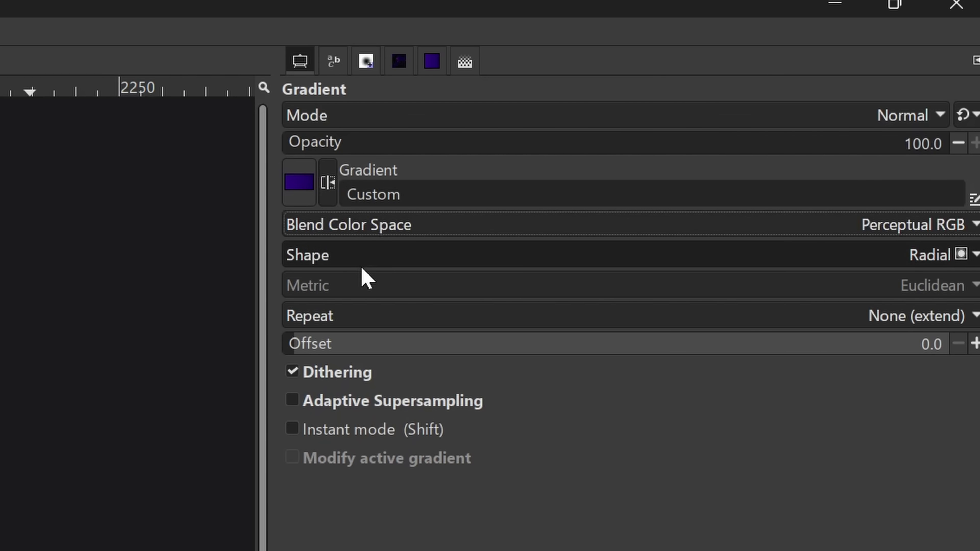
pyautogui.moveTo(364, 295); pyautogui.dragTo(536, 265)
pyautogui.press('Escape')
pyautogui.moveTo(409, 292); pyautogui.dragTo(613, 195)
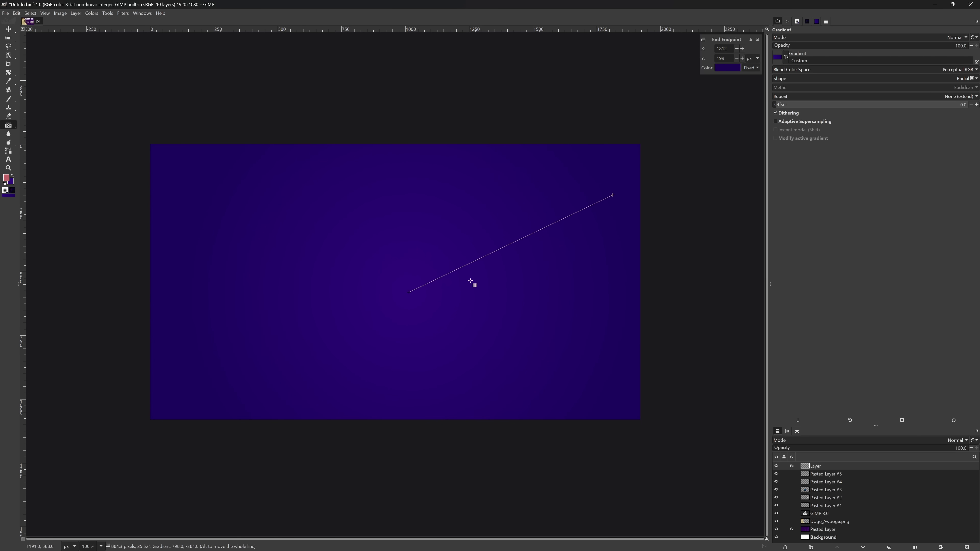
# Examine the layer's Gradient effect and browse the available gradient presets
pyautogui.click(792, 466)
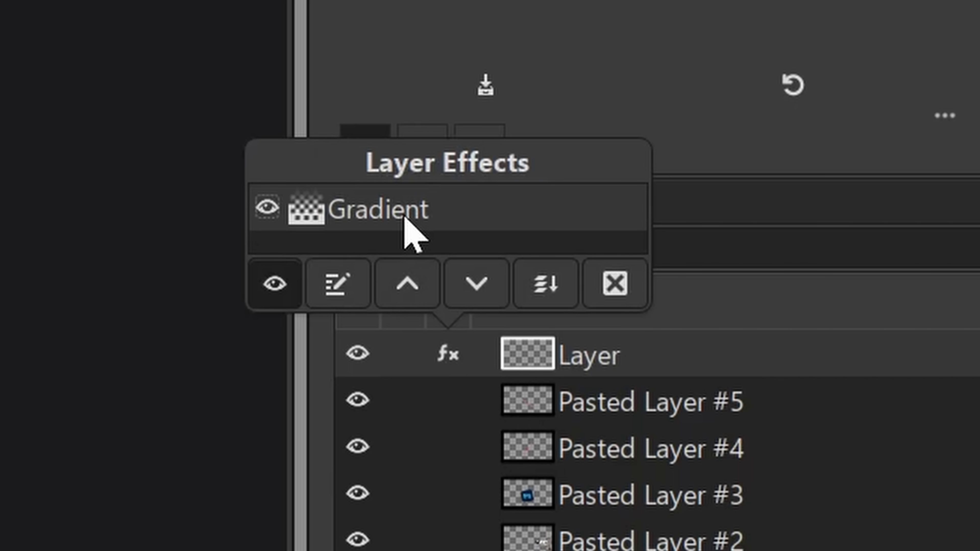
pyautogui.click(448, 355)
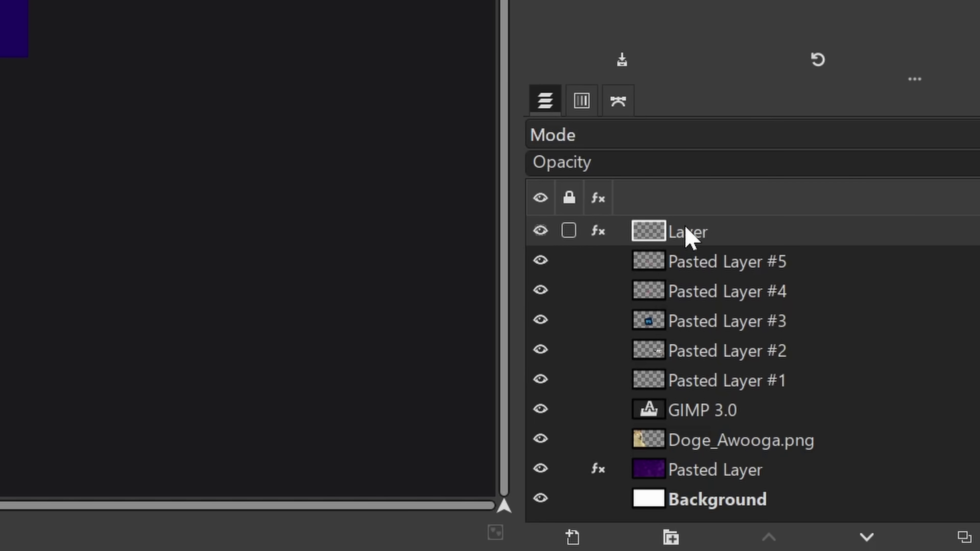
pyautogui.moveTo(583, 361); pyautogui.dragTo(627, 550)
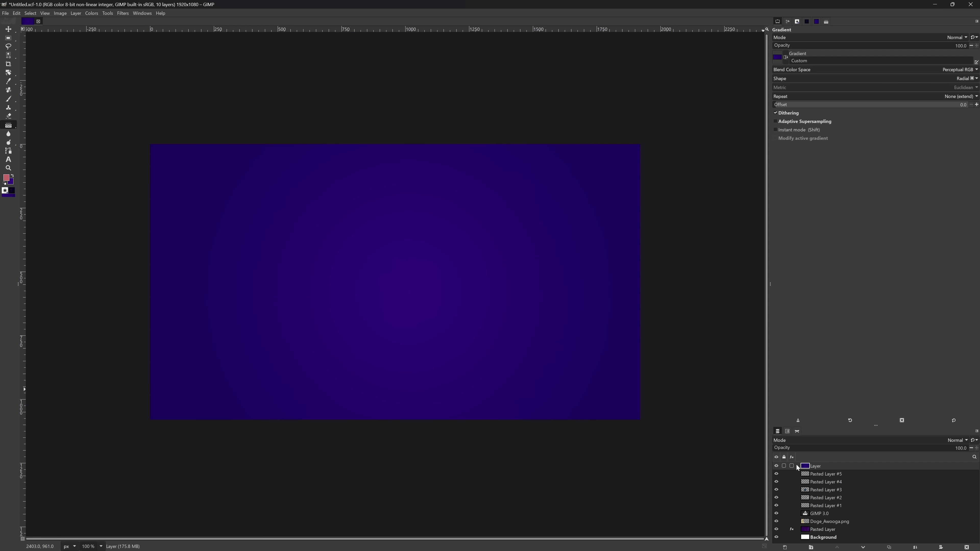
pyautogui.click(778, 57)
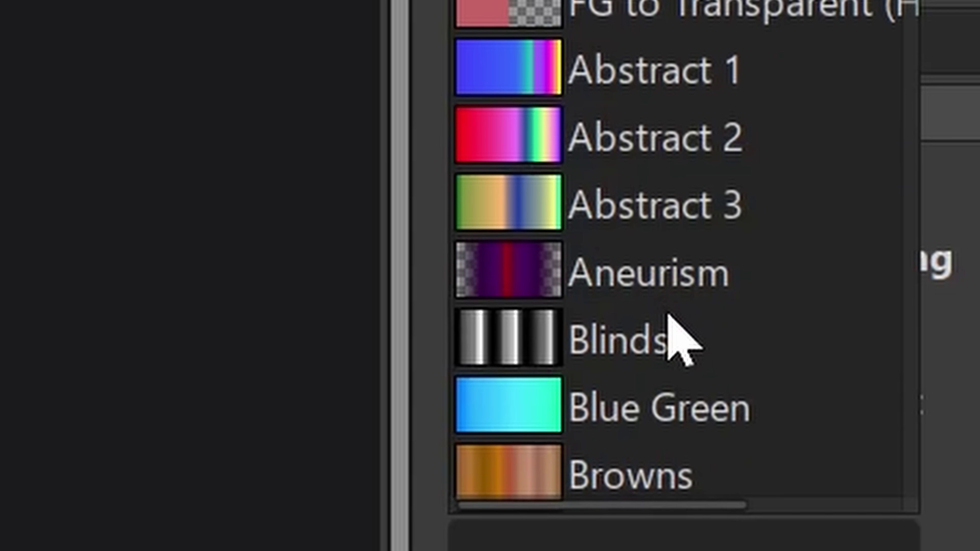
pyautogui.scroll(-8, 797, 160)
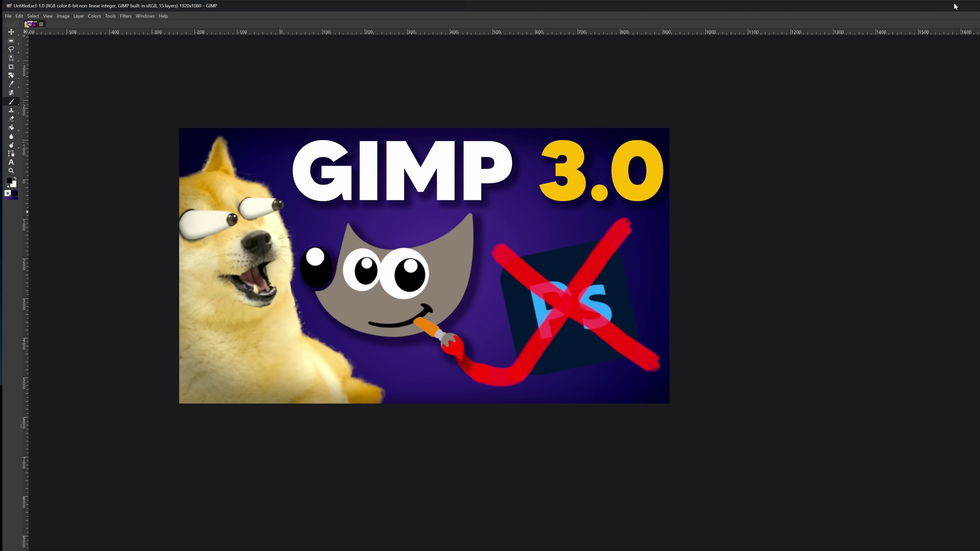
pyautogui.click(953, 5)
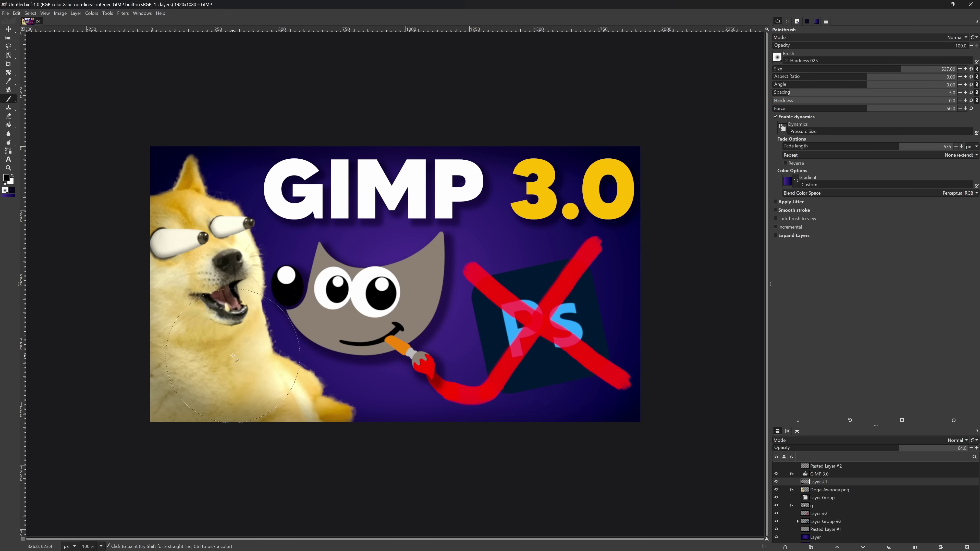
pyautogui.scroll(-1, 412, 291)
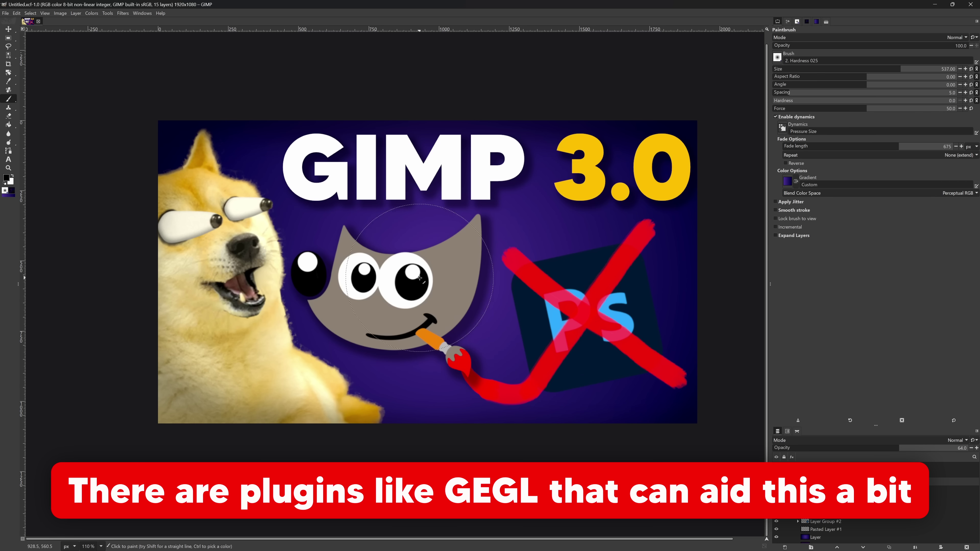
pyautogui.moveTo(451, 272); pyautogui.dragTo(464, 280)
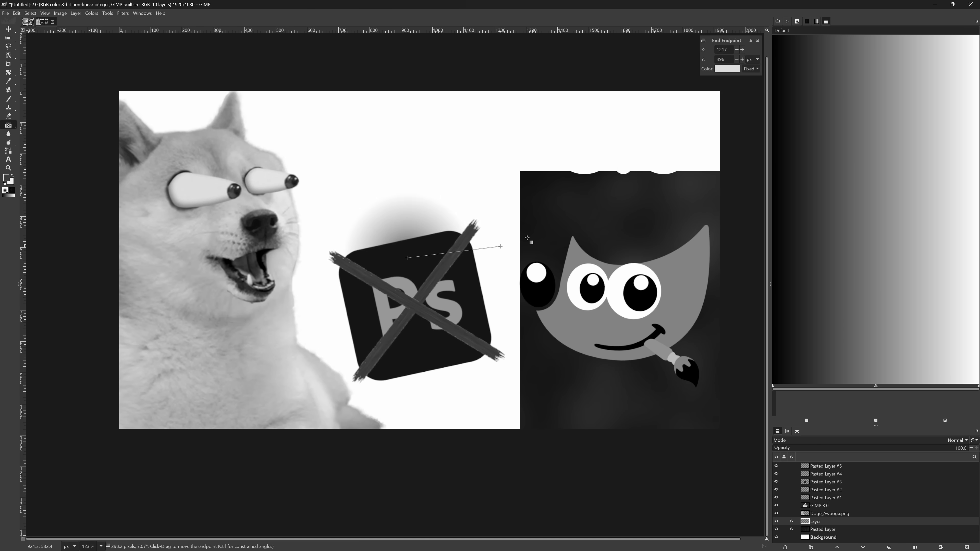
pyautogui.moveTo(527, 238); pyautogui.dragTo(786, 74)
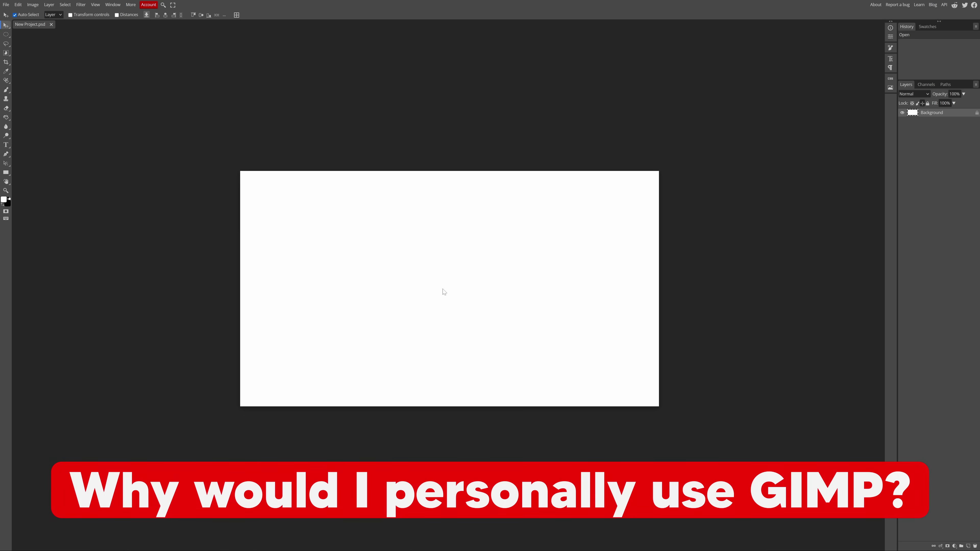
pyautogui.scroll(3, 443, 289)
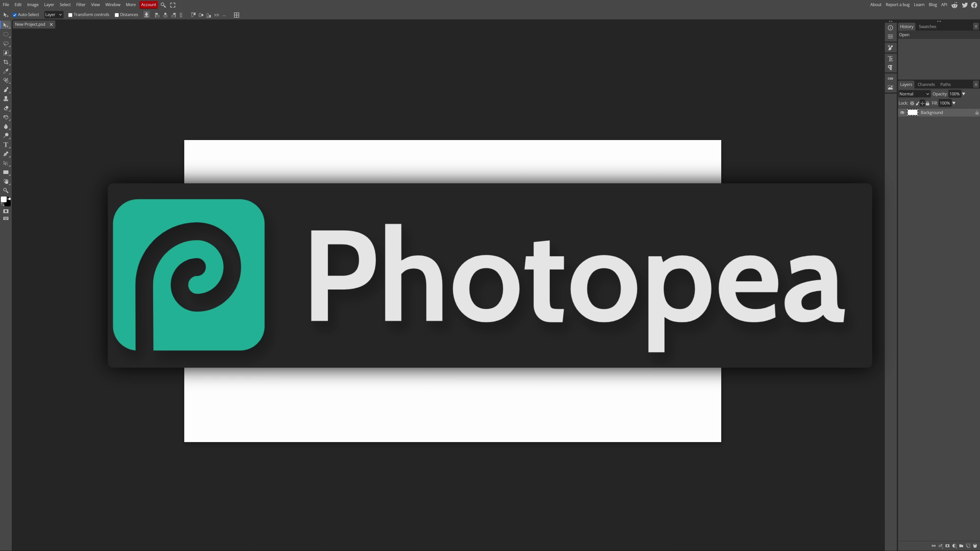
pyautogui.moveTo(389, 330); pyautogui.dragTo(343, 324)
pyautogui.hscroll(-2, 416, 320)
pyautogui.hscroll(1, 389, 267)
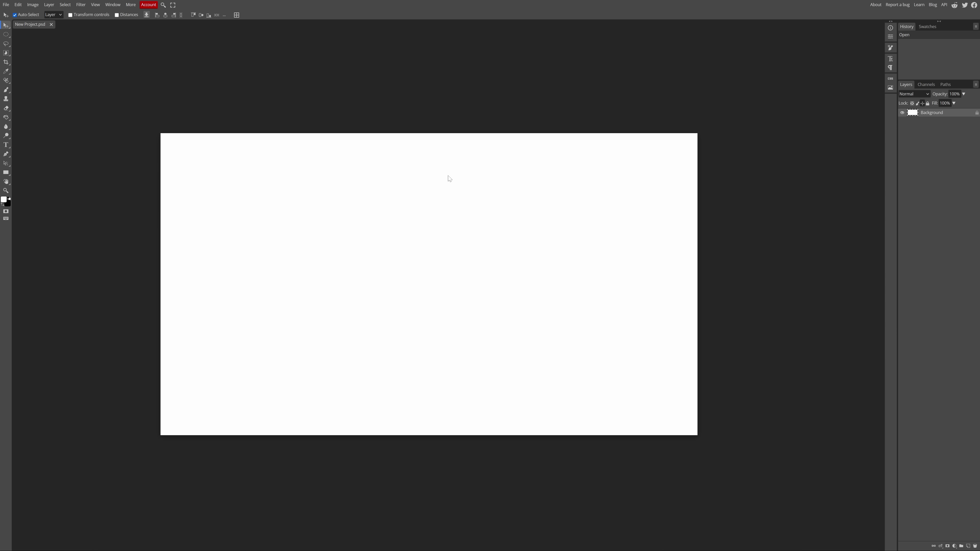
# Switch to Krita and add a text object on the blank canvas, replacing its placeholder with "Sasmple Text"
pyautogui.click(454, 98)
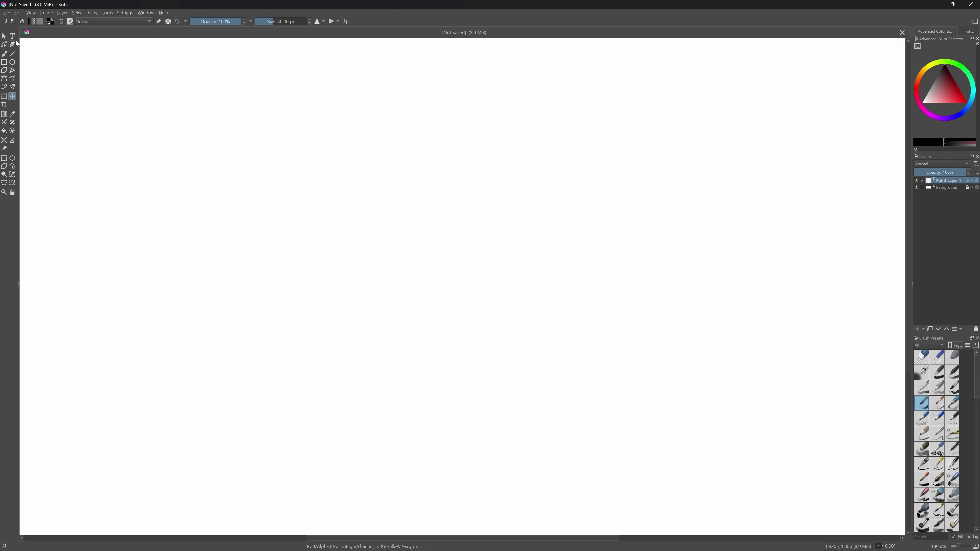
pyautogui.click(12, 36)
pyautogui.moveTo(247, 162); pyautogui.dragTo(484, 286)
pyautogui.press('BackSpace')
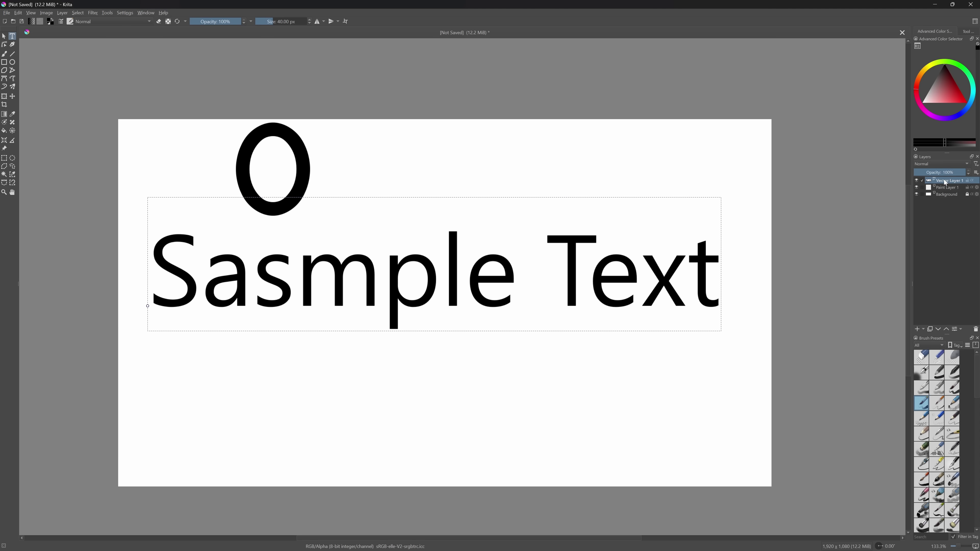
# Give the text's vector layer a red 47 px outside stroke through its layer style
pyautogui.rightClick(945, 182)
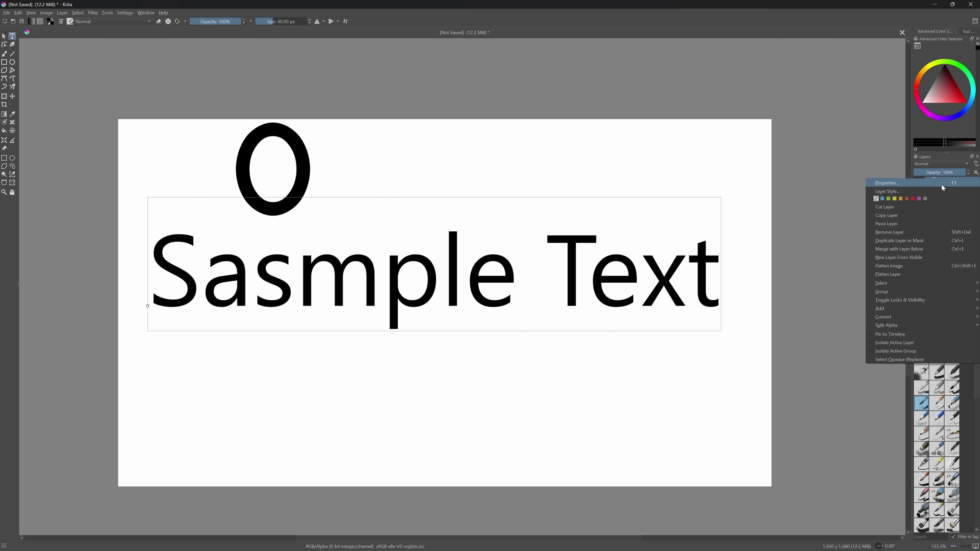
pyautogui.click(914, 191)
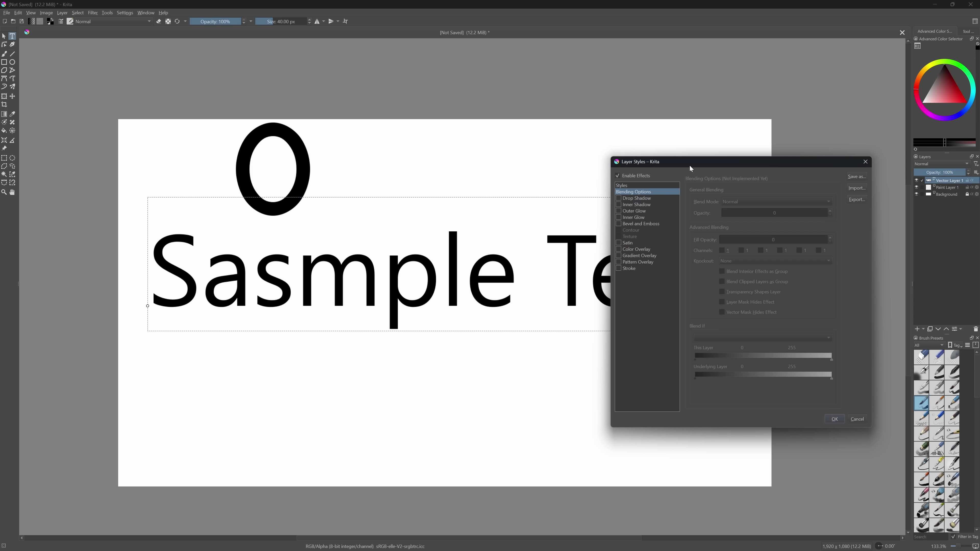
pyautogui.click(632, 270)
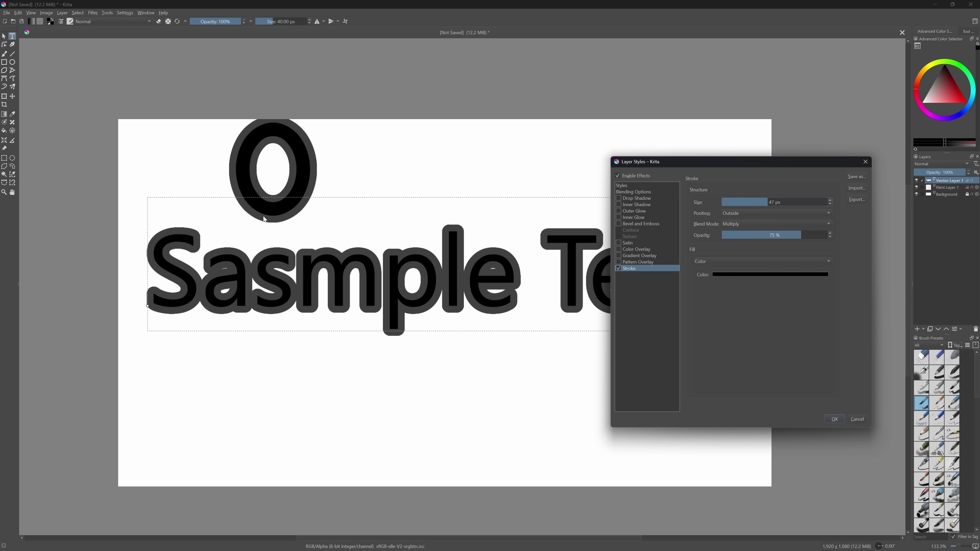
pyautogui.click(723, 271)
pyautogui.click(767, 353)
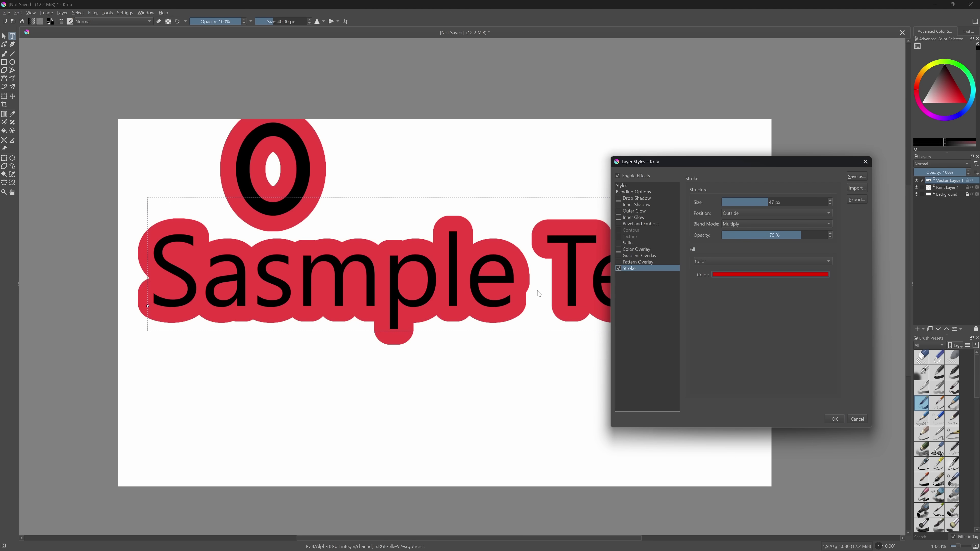
pyautogui.click(835, 419)
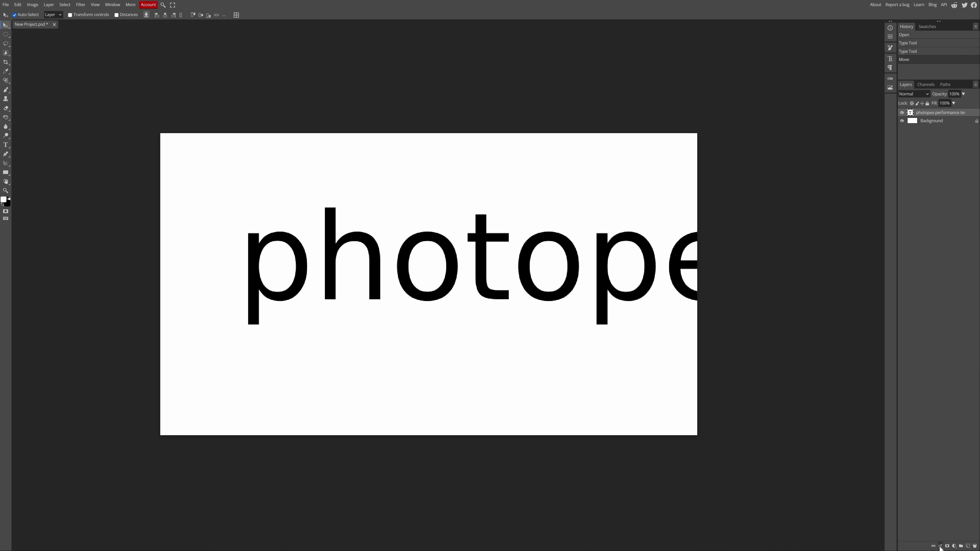
# Switch to Photopea, add a layer style effect to the "photopea performance" text layer, and try adjusting its settings
pyautogui.click(940, 546)
pyautogui.click(938, 488)
pyautogui.moveTo(631, 100)
pyautogui.mouseDown()
pyautogui.moveTo(647, 100)
pyautogui.moveTo(622, 101)
pyautogui.mouseUp()
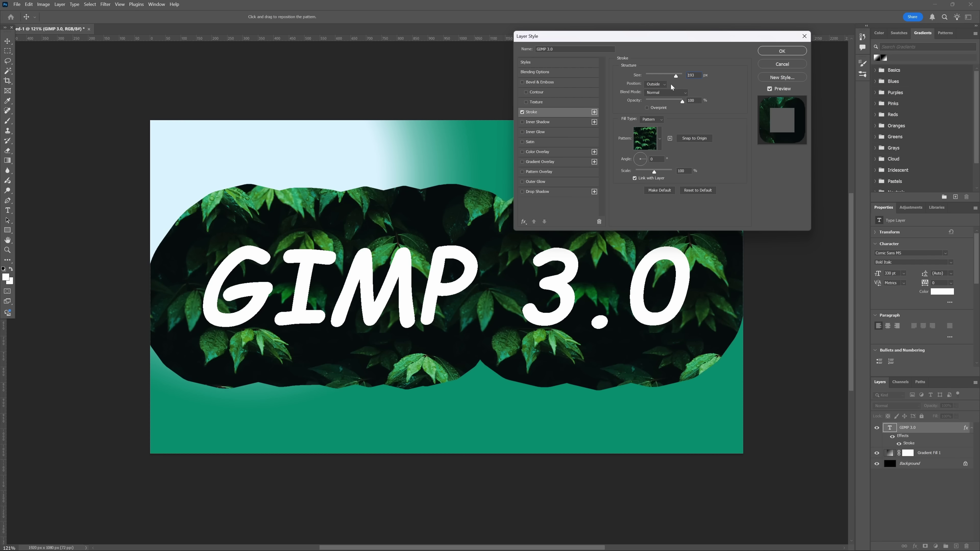
pyautogui.moveTo(670, 84); pyautogui.dragTo(639, 95)
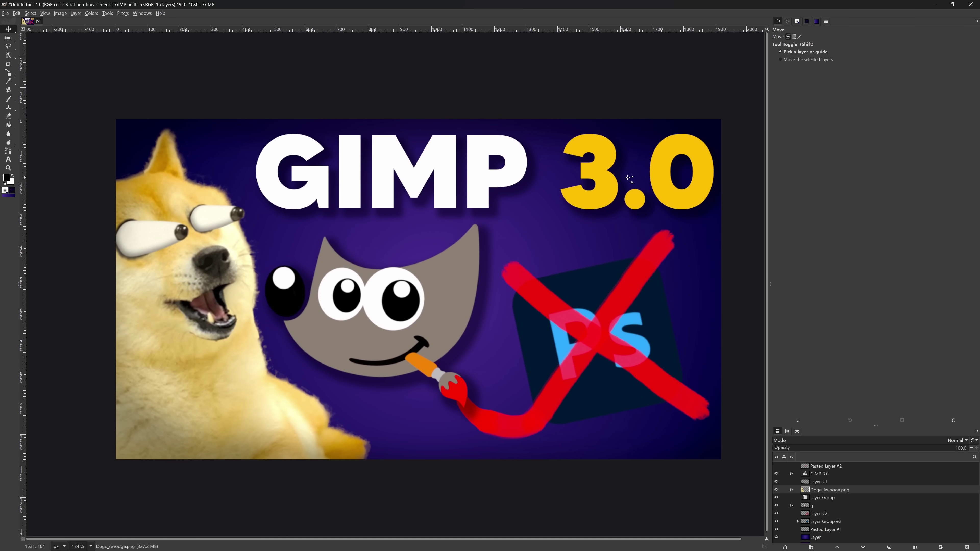
pyautogui.moveTo(490, 286)
pyautogui.mouseDown()
pyautogui.moveTo(468, 285)
pyautogui.moveTo(477, 284)
pyautogui.mouseUp()
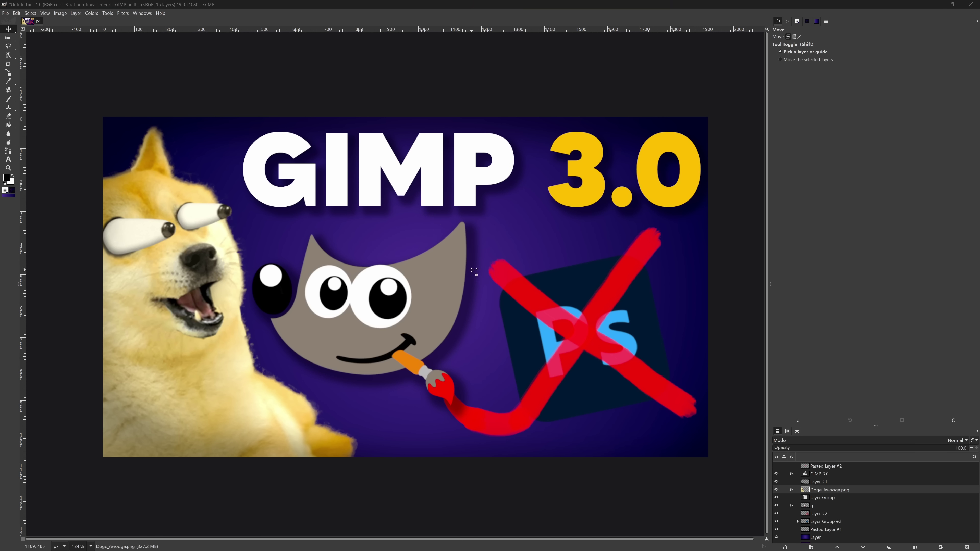
pyautogui.hotkey('alt', 'Tab')
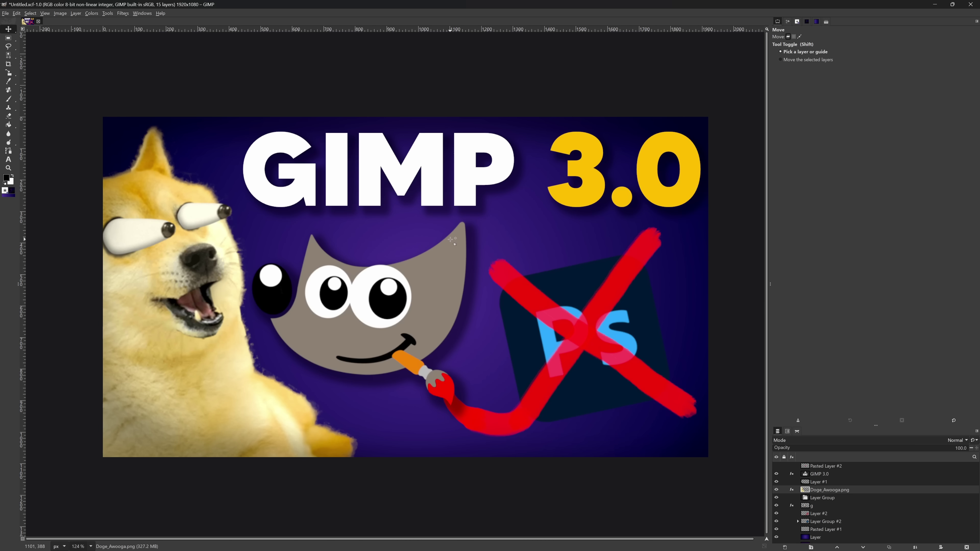